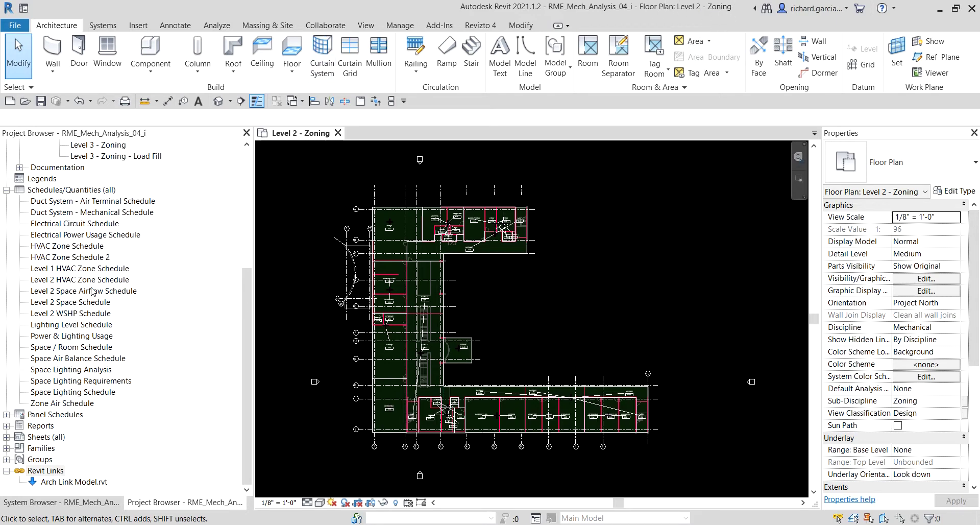
# Open the Level 1 - Space Fill floor plan from the Spaces folder in the Project Browser
pyautogui.scroll(3, 92, 291)
pyautogui.scroll(4, 91, 291)
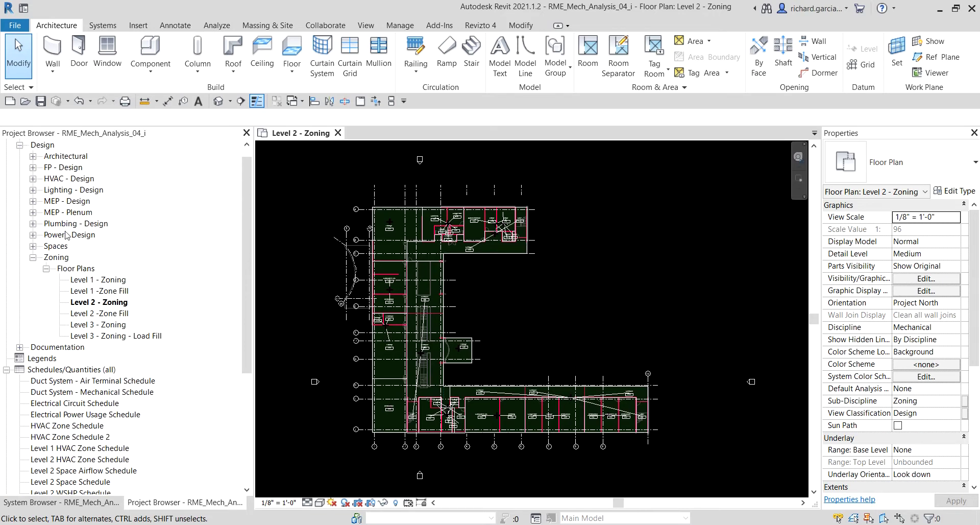
pyautogui.click(33, 246)
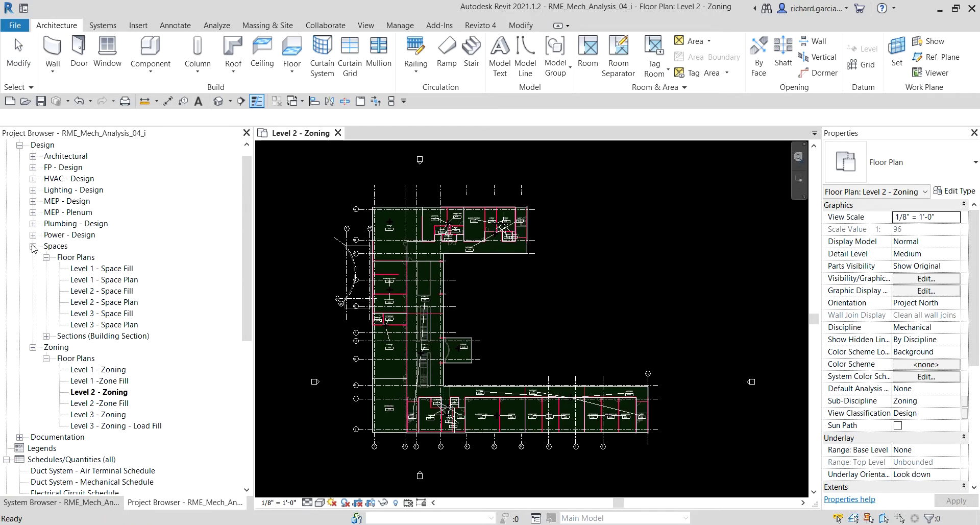
pyautogui.click(104, 271)
pyautogui.doubleClick(105, 269)
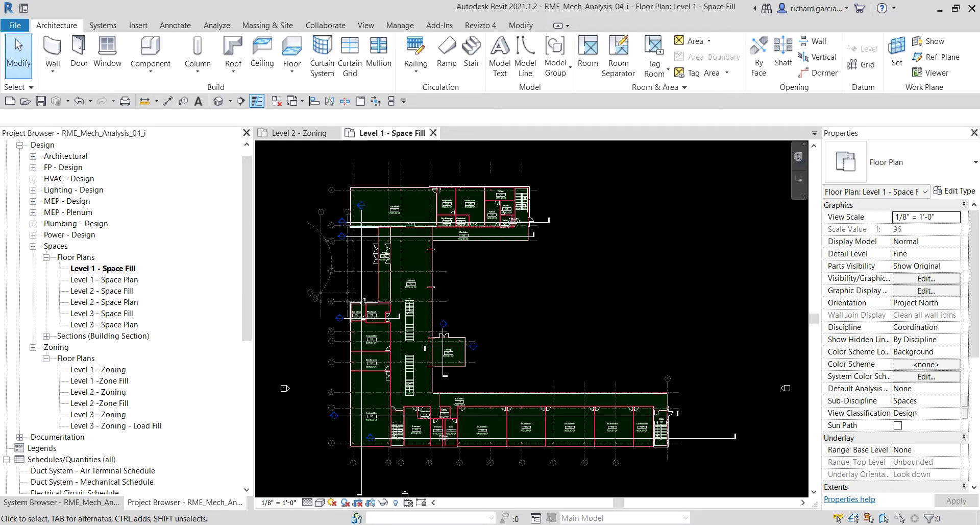
# Select the Schedules/Quantities (all) group in the Project Browser
pyautogui.click(51, 462)
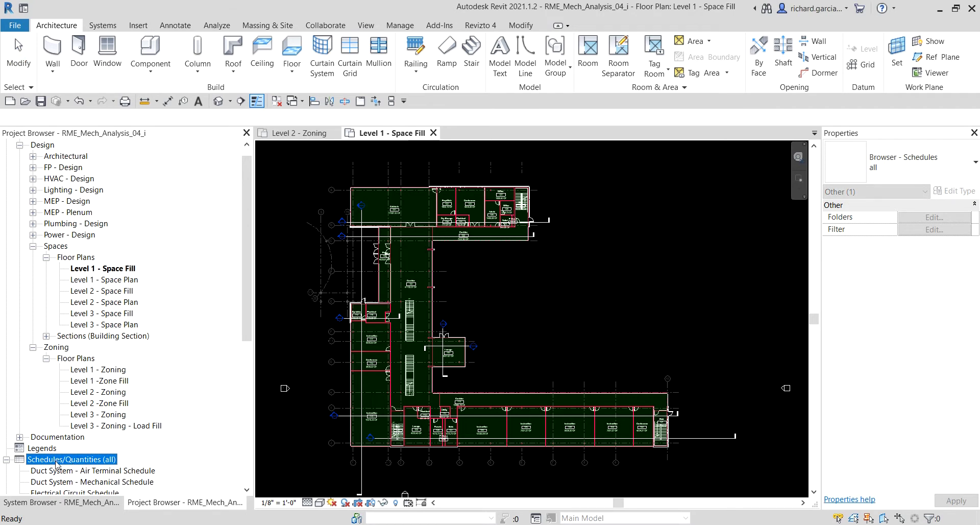
pyautogui.scroll(-2, 72, 463)
pyautogui.scroll(-2, 72, 464)
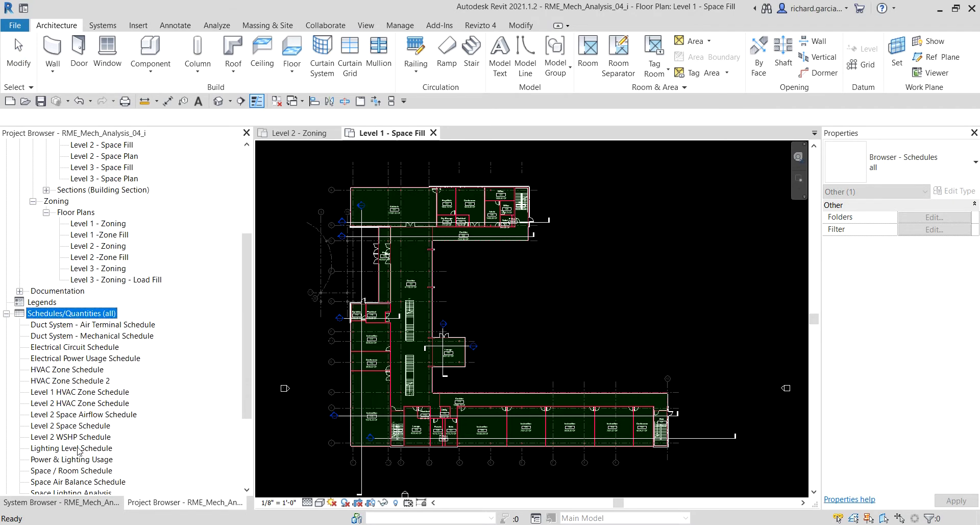
# Start a new Schedule/Quantities schedule from the View tab's Schedules dropdown
pyautogui.rightClick(63, 313)
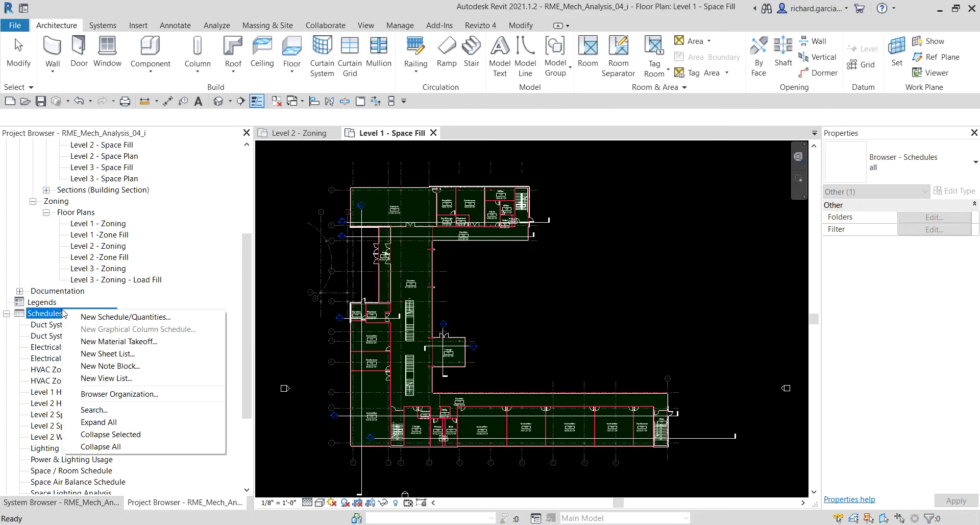
pyautogui.click(107, 317)
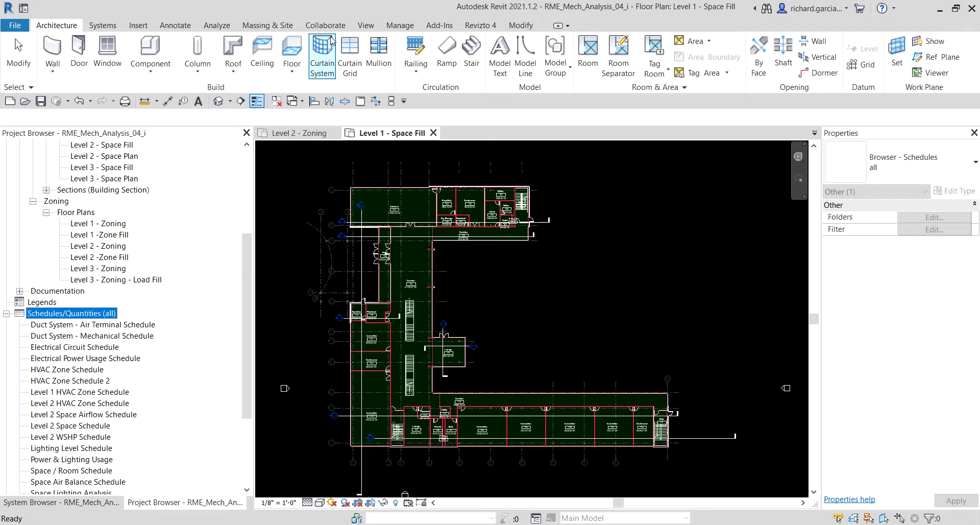
pyautogui.click(365, 25)
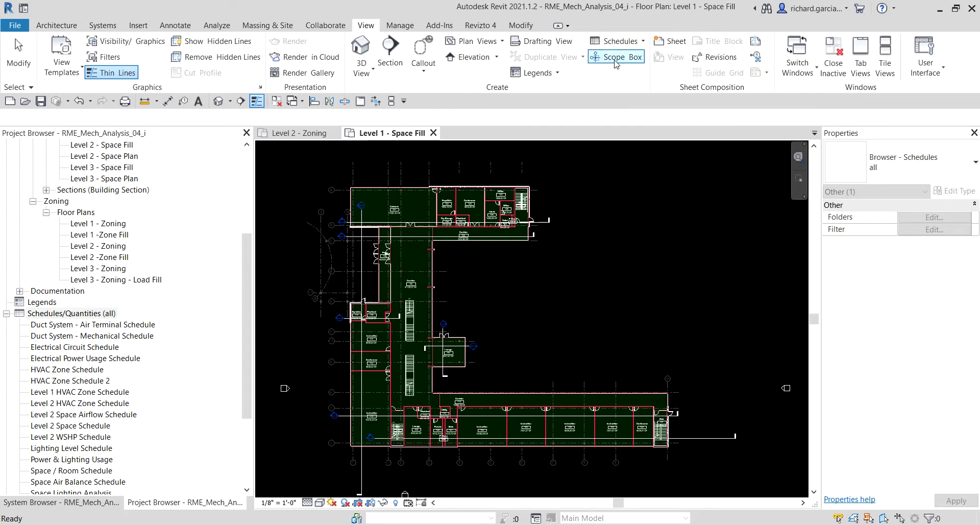
pyautogui.click(643, 45)
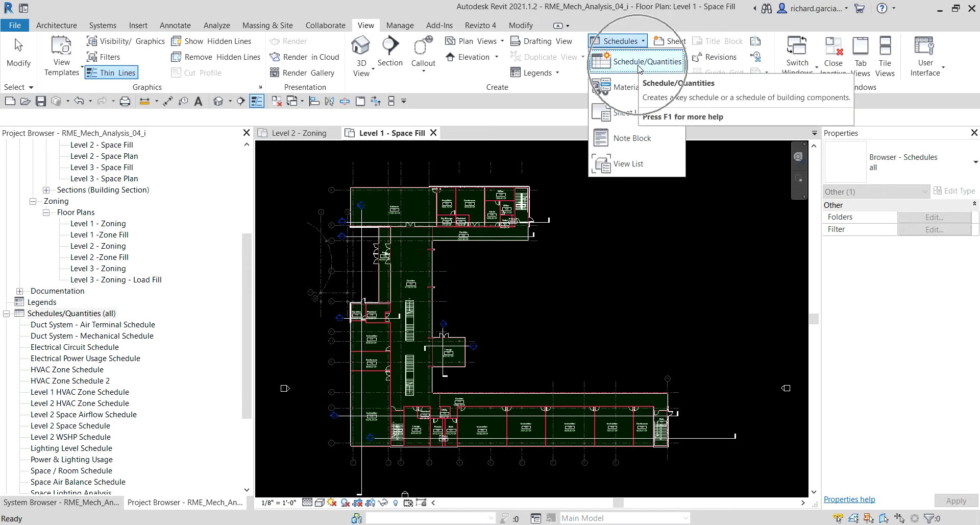
pyautogui.click(640, 66)
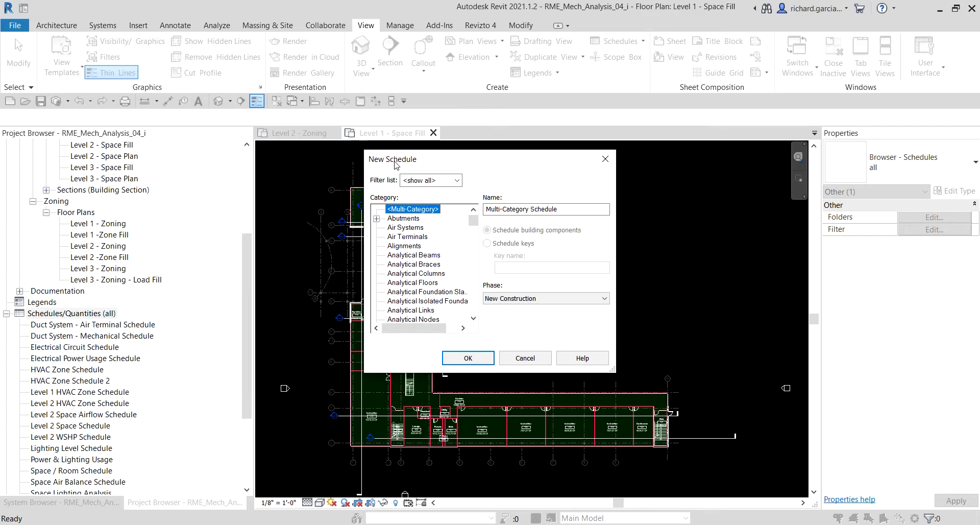
# Choose Spaces as the new schedule's category
pyautogui.click(421, 264)
pyautogui.press('s')
pyautogui.scroll(-2, 419, 265)
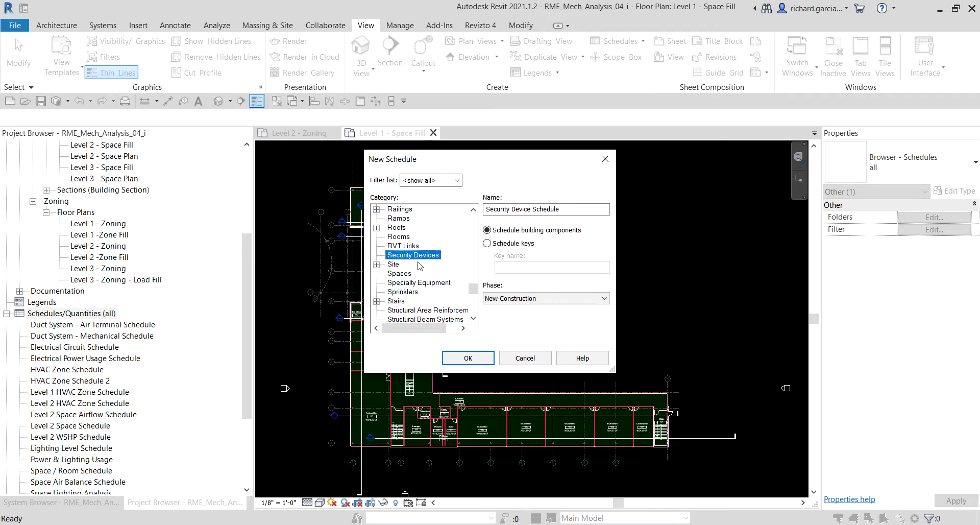
pyautogui.click(407, 276)
pyautogui.click(406, 279)
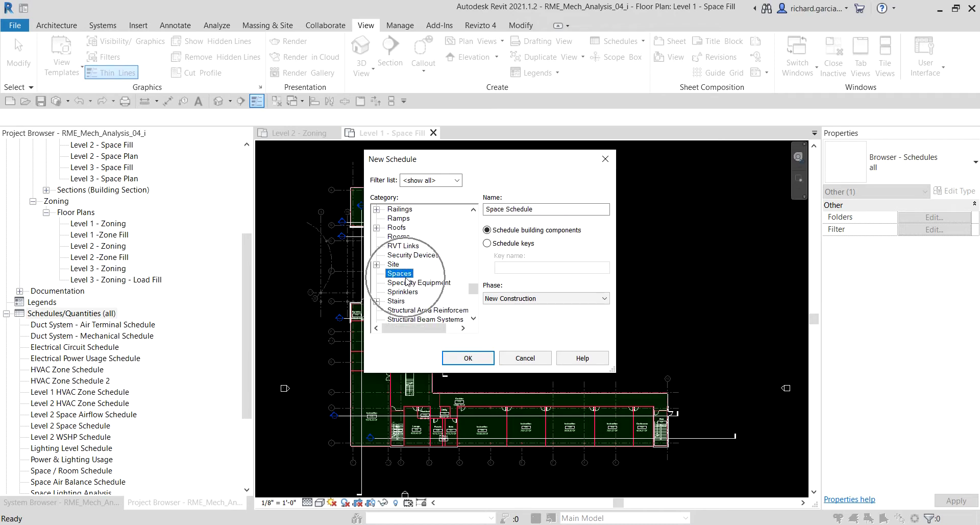
# Name the schedule 'Space Airflor Schedule', keep the New Construction phase, and create it
pyautogui.click(542, 210)
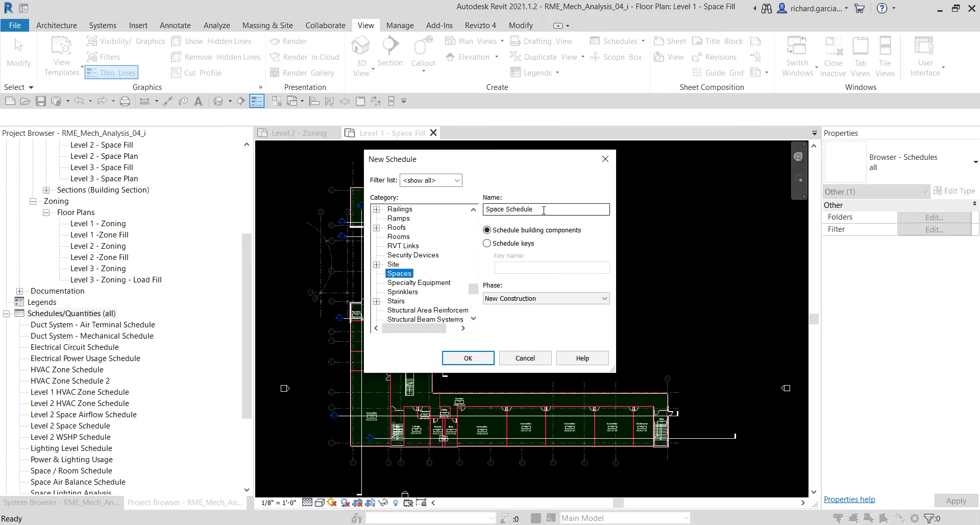
pyautogui.click(507, 209)
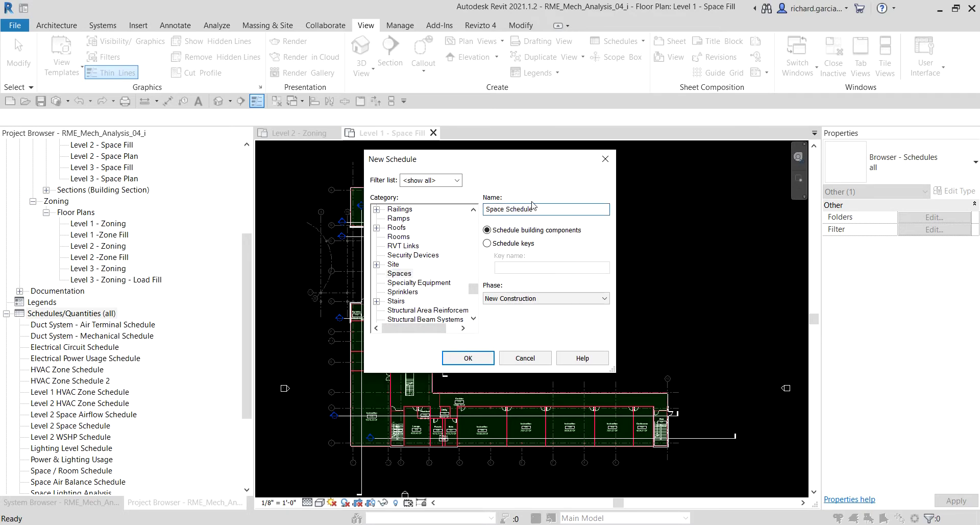
pyautogui.write('Airflor')
pyautogui.click(555, 235)
pyautogui.click(504, 300)
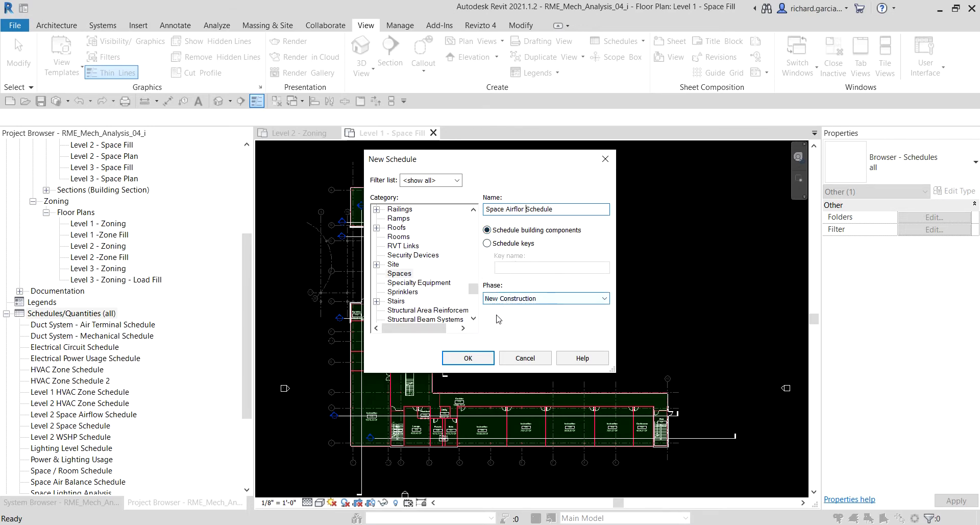
pyautogui.click(474, 359)
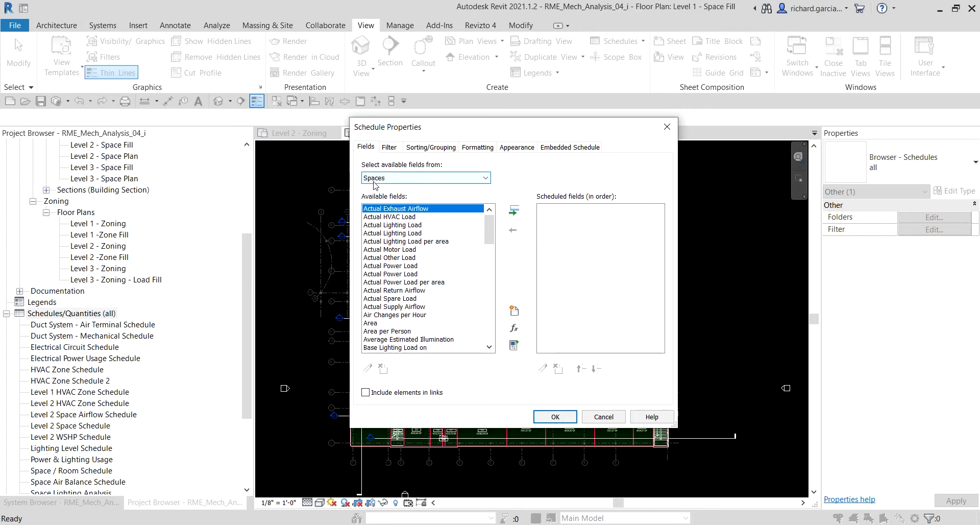
# Add the Level, Number and Name fields to the schedule
pyautogui.click(404, 282)
pyautogui.scroll(-10, 404, 287)
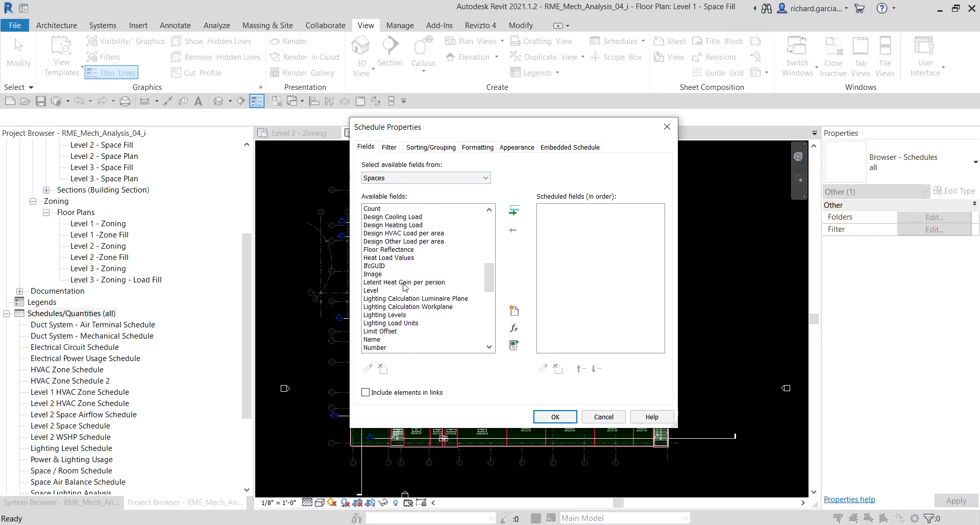
pyautogui.doubleClick(372, 291)
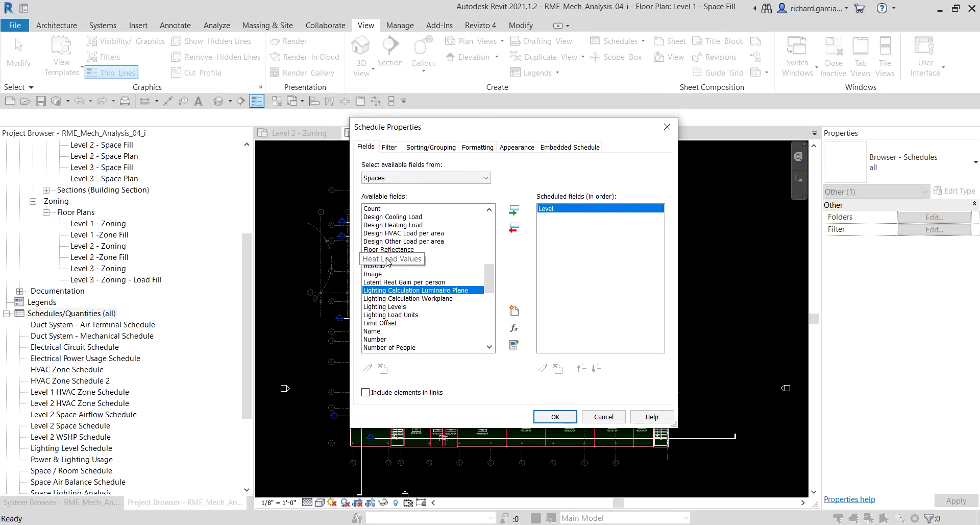
pyautogui.click(374, 340)
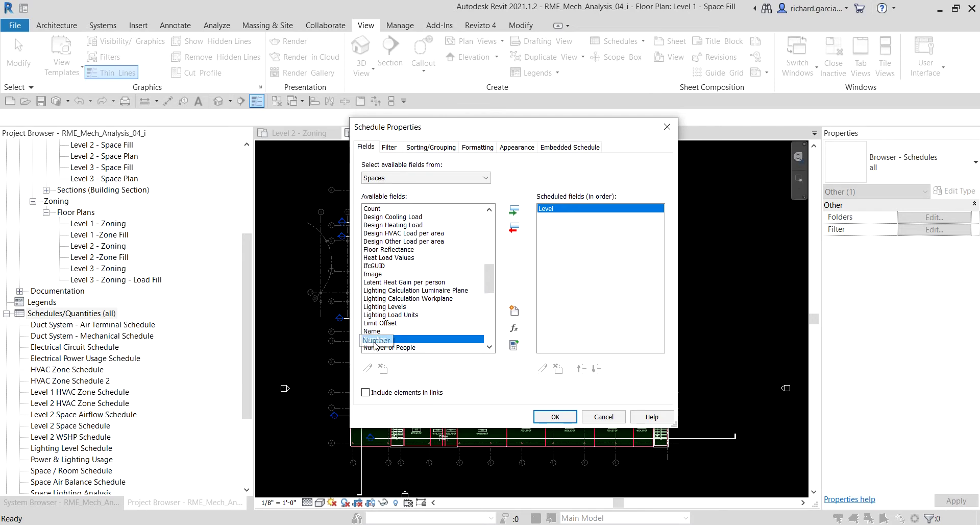
pyautogui.doubleClick(375, 341)
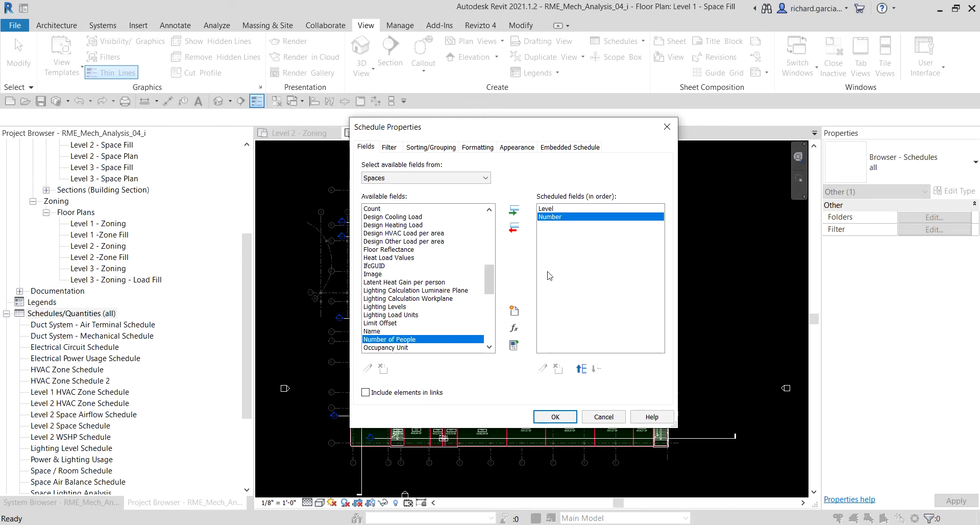
pyautogui.click(577, 269)
pyautogui.doubleClick(372, 331)
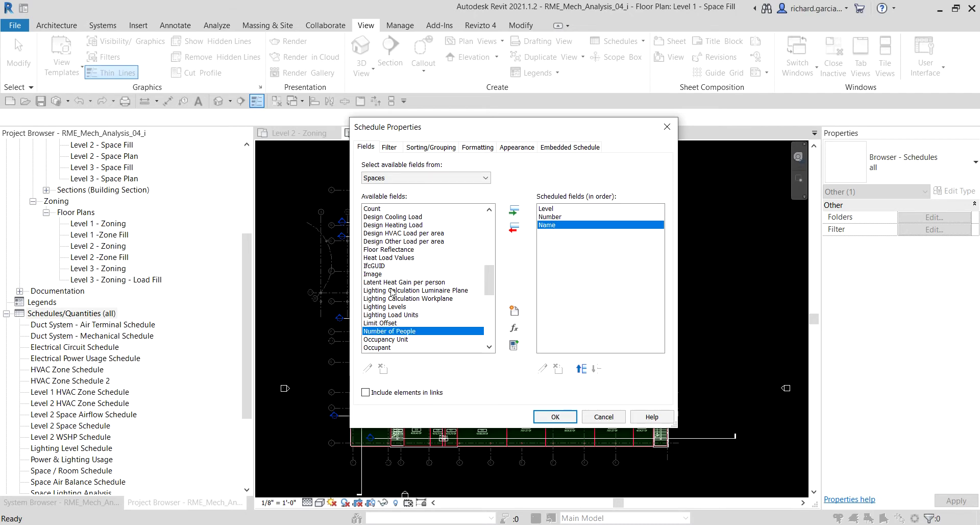
# Add Calculated and Actual Supply Airflow, then remove Calculated Supply Airflow again
pyautogui.scroll(-5, 394, 250)
pyautogui.scroll(9, 396, 245)
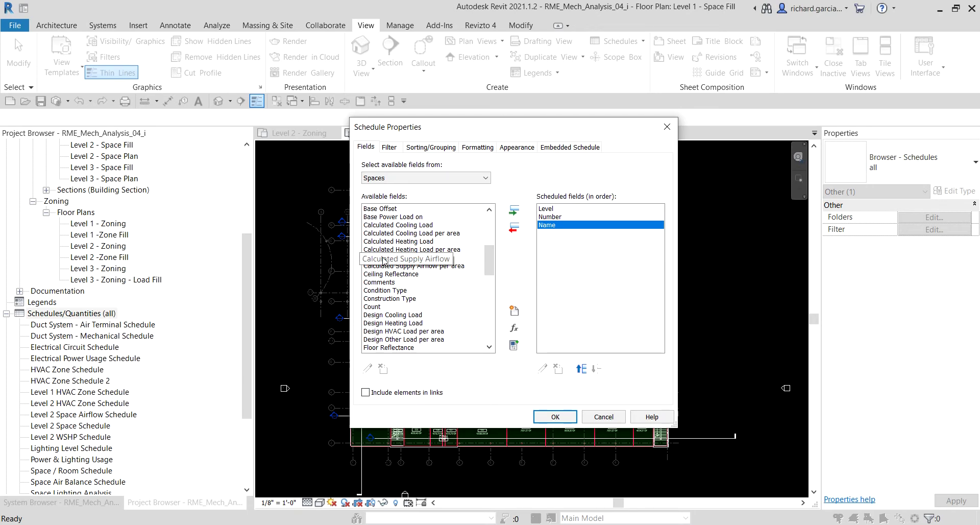
pyautogui.doubleClick(380, 257)
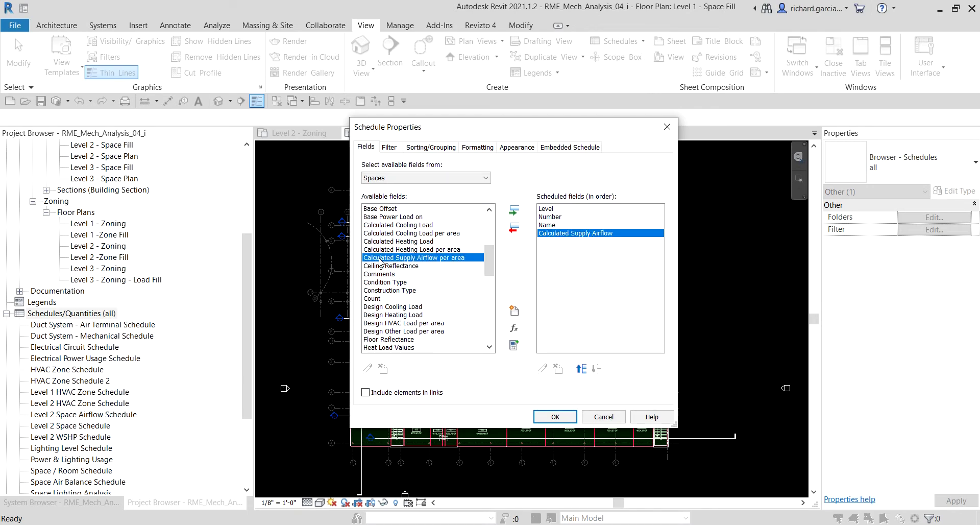
pyautogui.scroll(5, 390, 245)
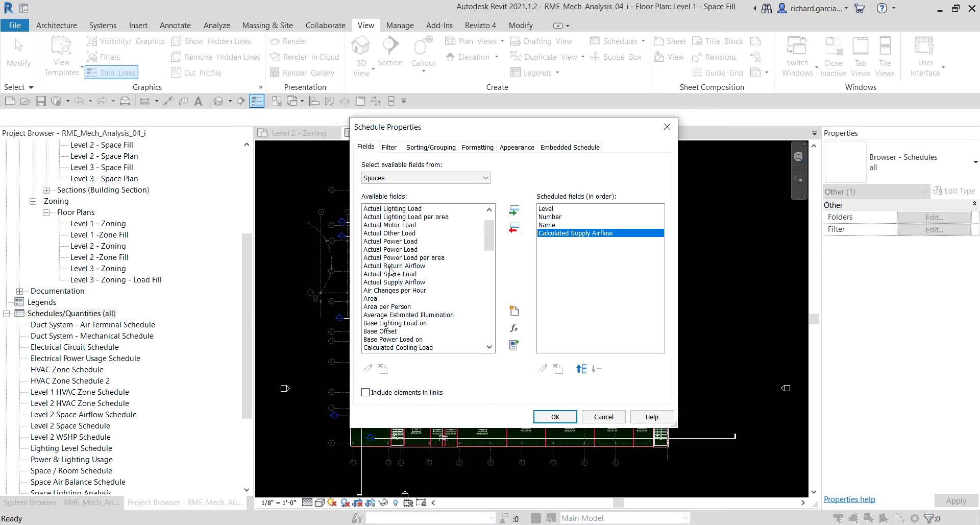
pyautogui.doubleClick(386, 283)
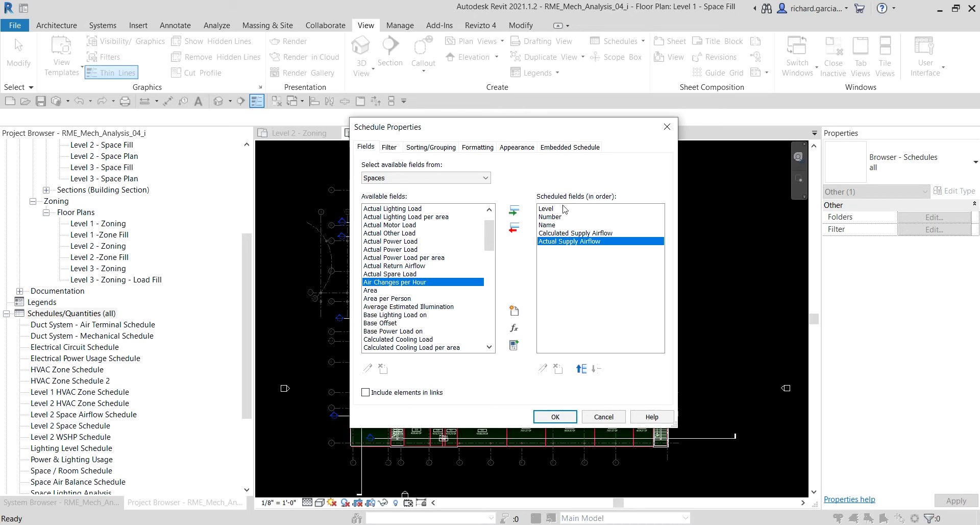
pyautogui.doubleClick(555, 233)
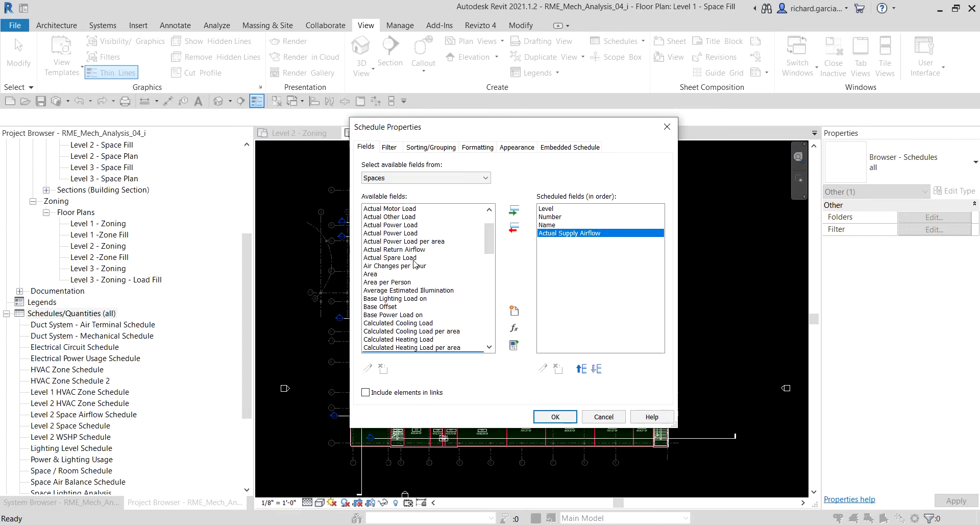
pyautogui.scroll(-2, 411, 255)
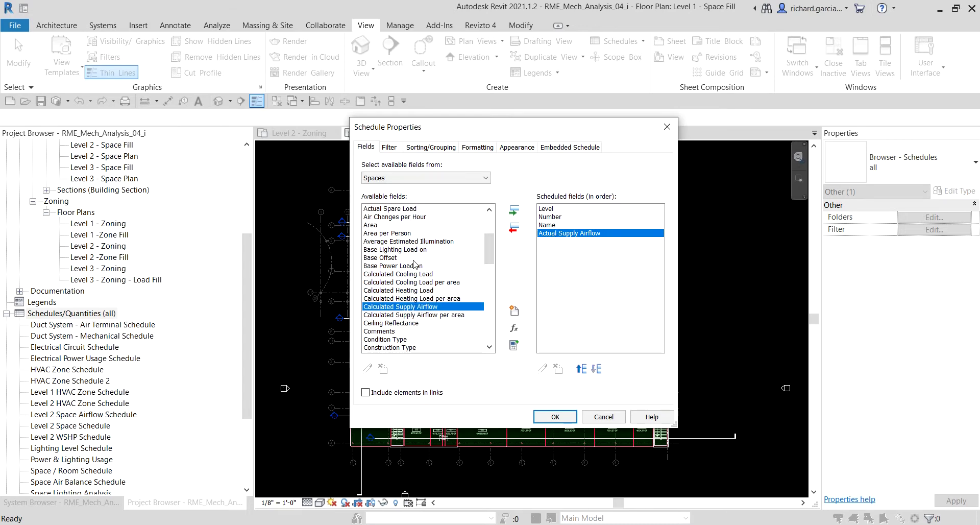
pyautogui.click(402, 308)
# Re-add Calculated Supply Airflow above Actual Supply Airflow and begin a new calculated parameter
pyautogui.doubleClick(401, 308)
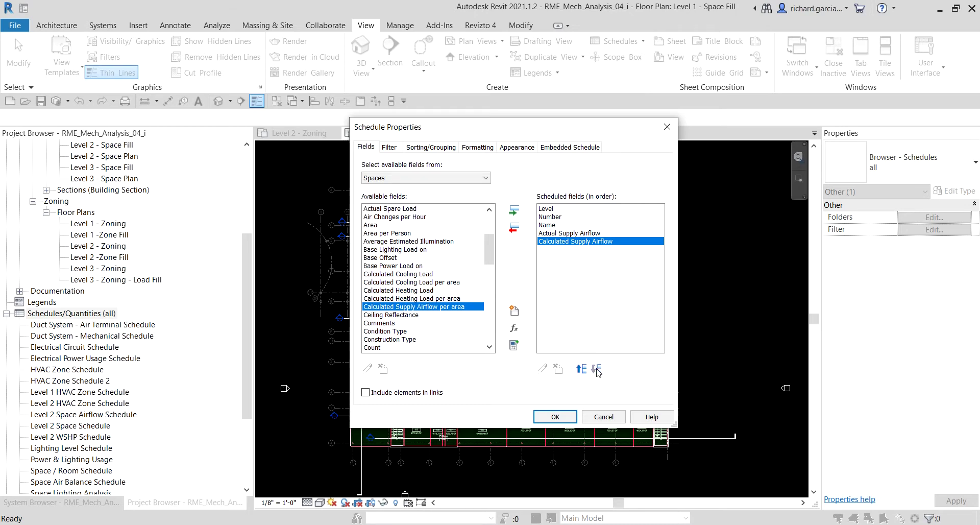
pyautogui.press('ctrl')
pyautogui.press('ctrl')
pyautogui.press('ctrl')
pyautogui.press('ctrl')
pyautogui.press('ctrl')
pyautogui.click(583, 369)
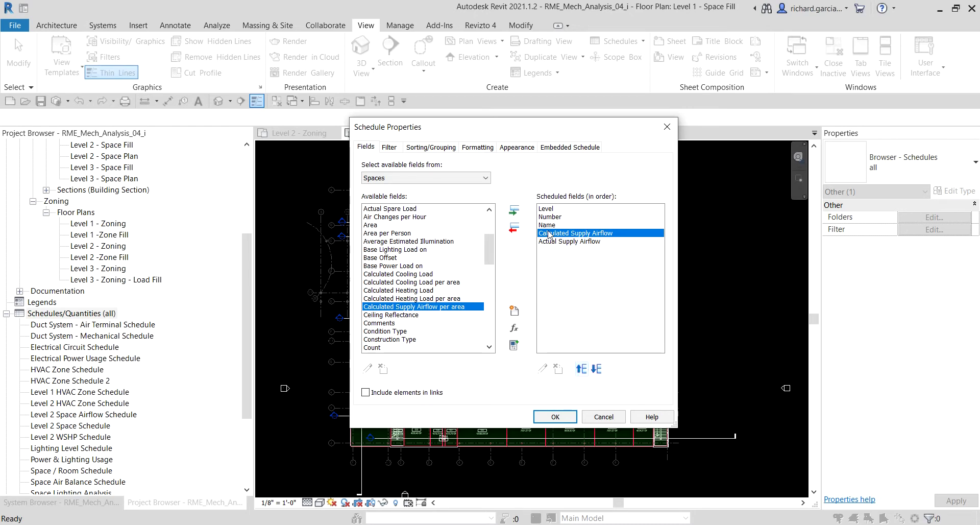
pyautogui.press('ctrl')
pyautogui.click(513, 329)
pyautogui.click(514, 330)
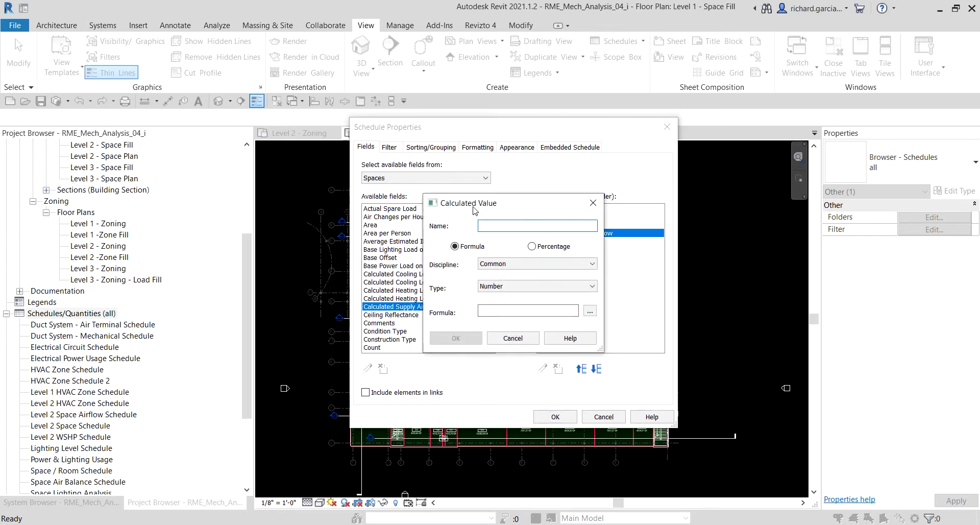
# Name the calculated field 'Airflow Delta' with HVAC discipline and Air Flow type
pyautogui.click(495, 225)
pyautogui.write('Ai')
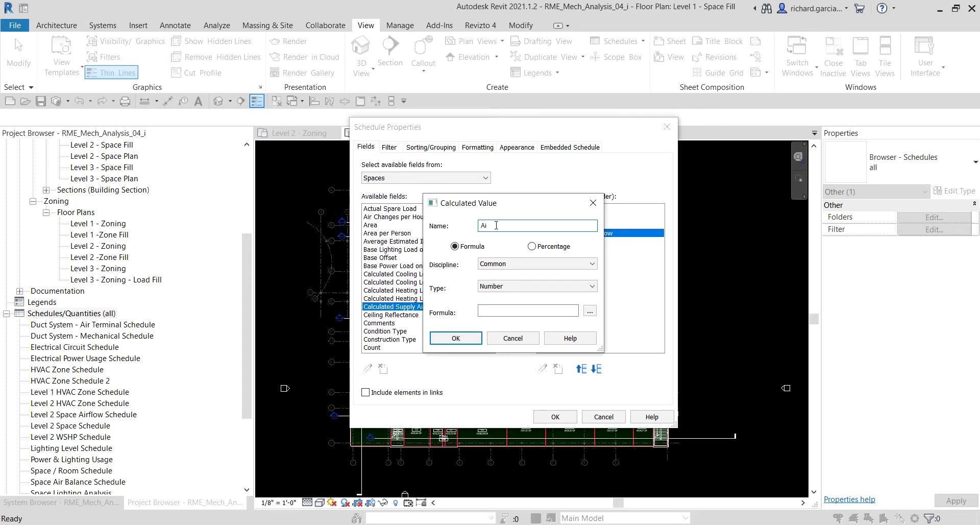
pyautogui.write('rflow Delta')
pyautogui.click(511, 265)
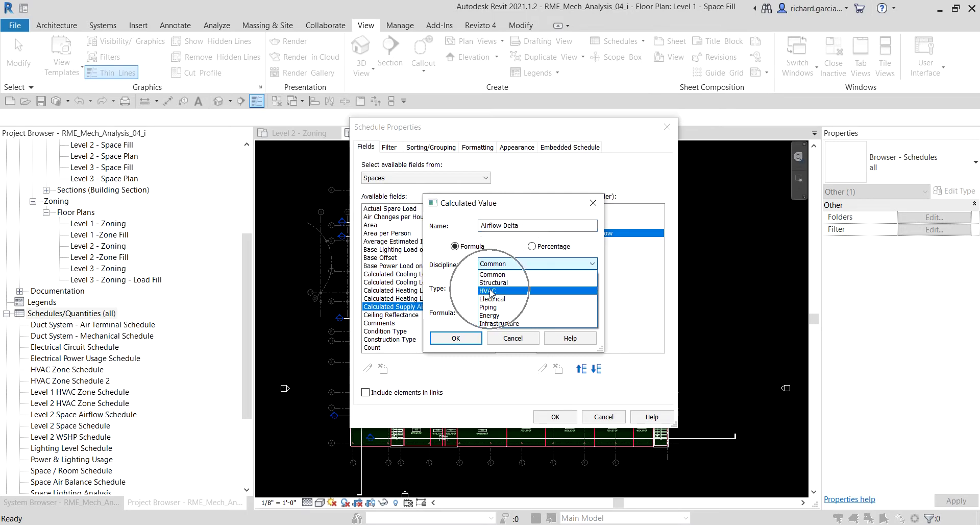
pyautogui.click(491, 291)
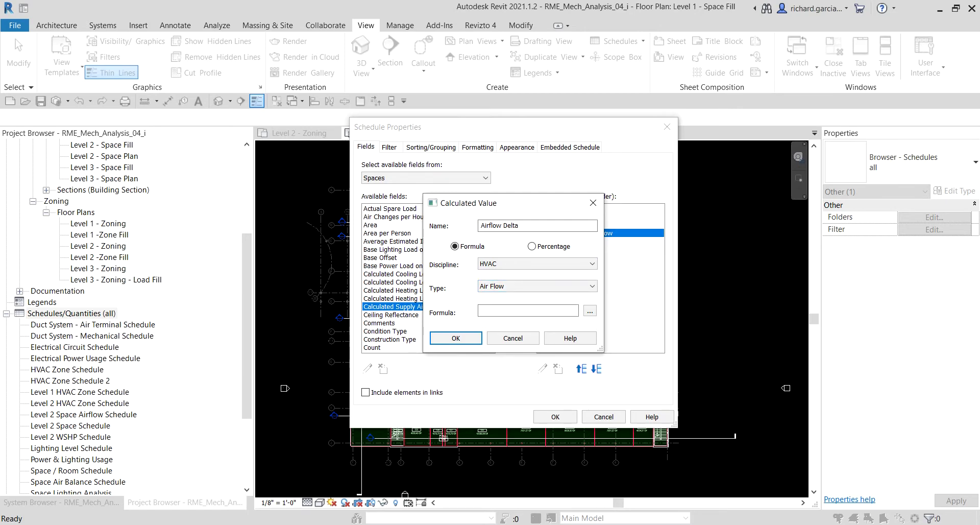
pyautogui.click(590, 312)
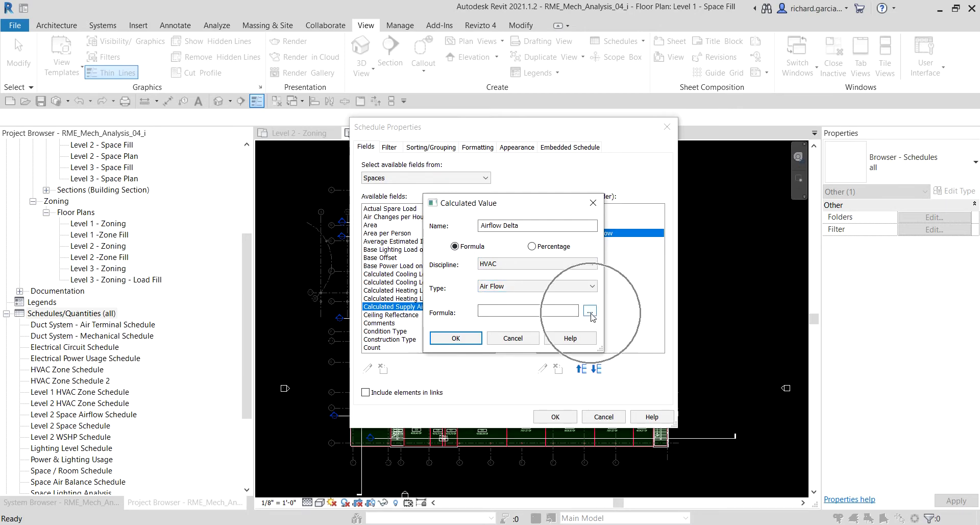
pyautogui.click(590, 311)
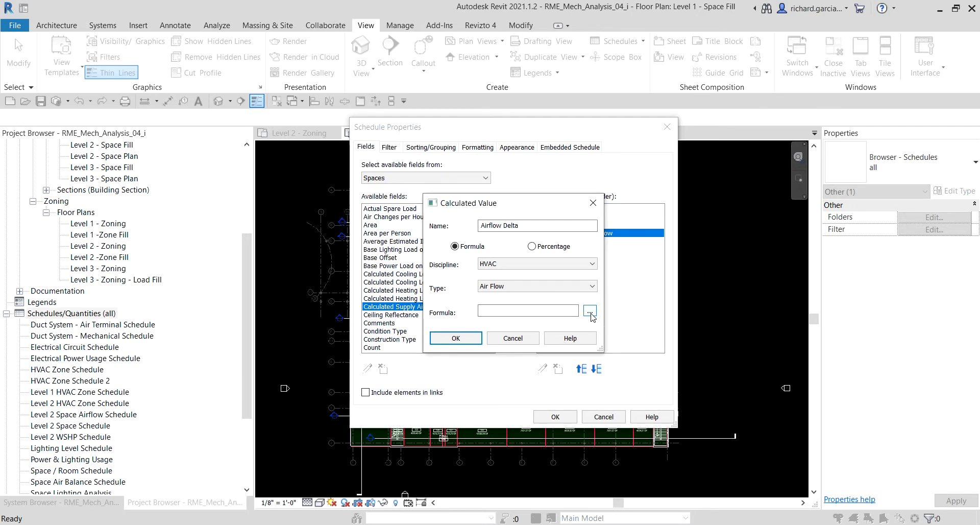
# Set Airflow Delta's formula to Calculated Supply Airflow - Actual Supply Airflow and confirm it
pyautogui.click(590, 312)
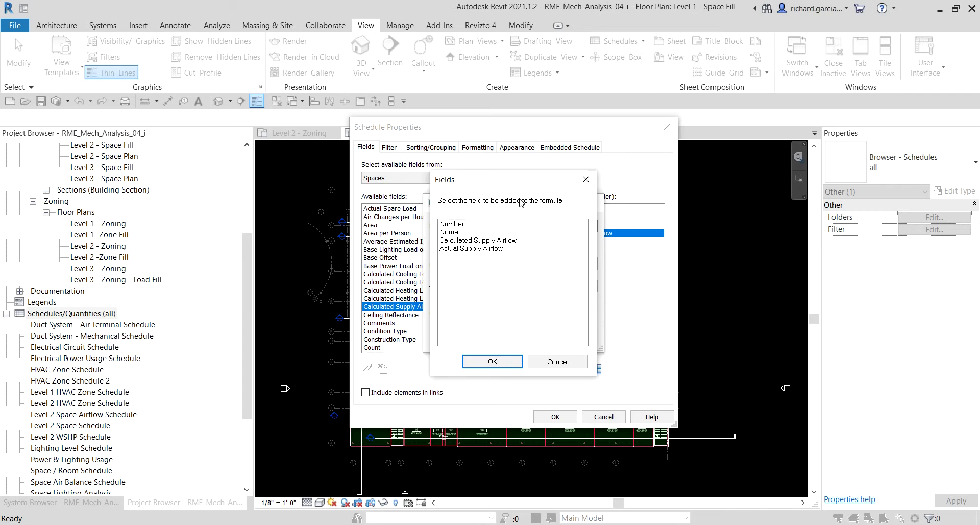
pyautogui.click(488, 241)
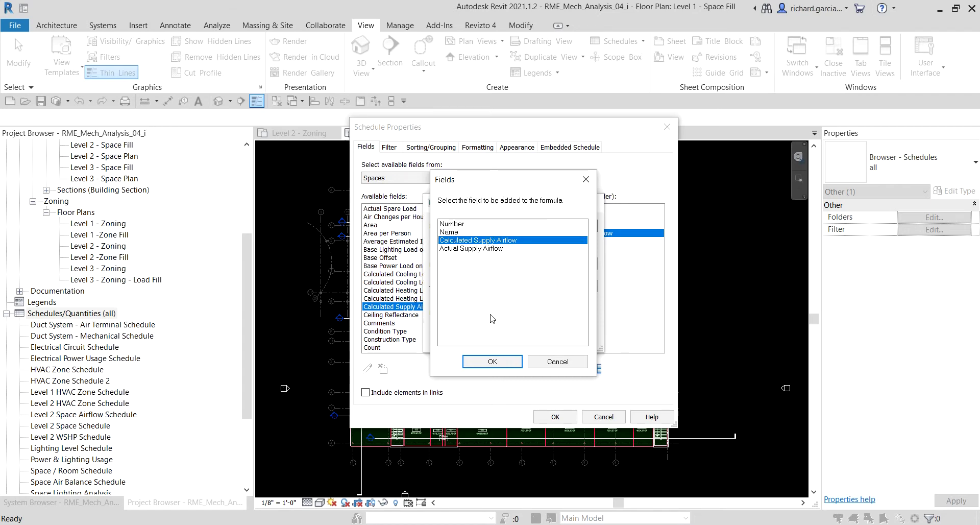
pyautogui.click(492, 361)
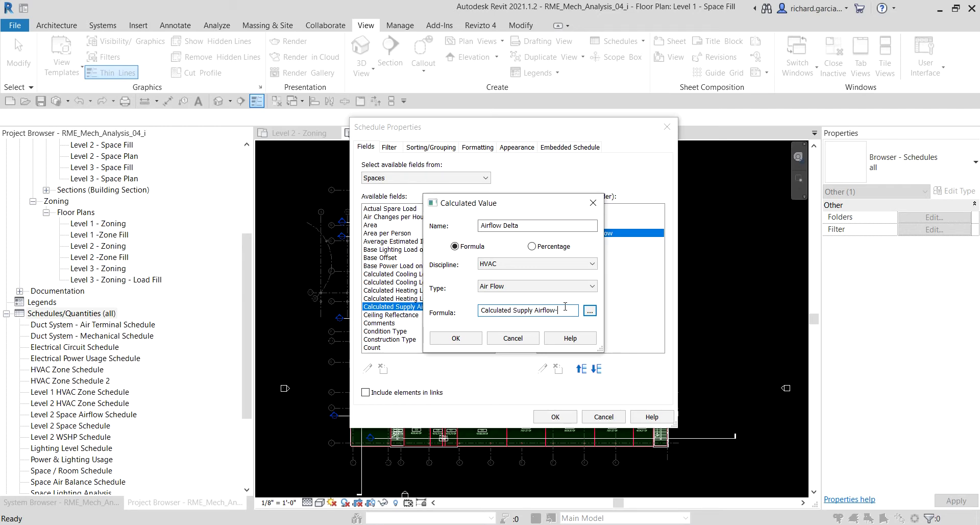
pyautogui.click(589, 313)
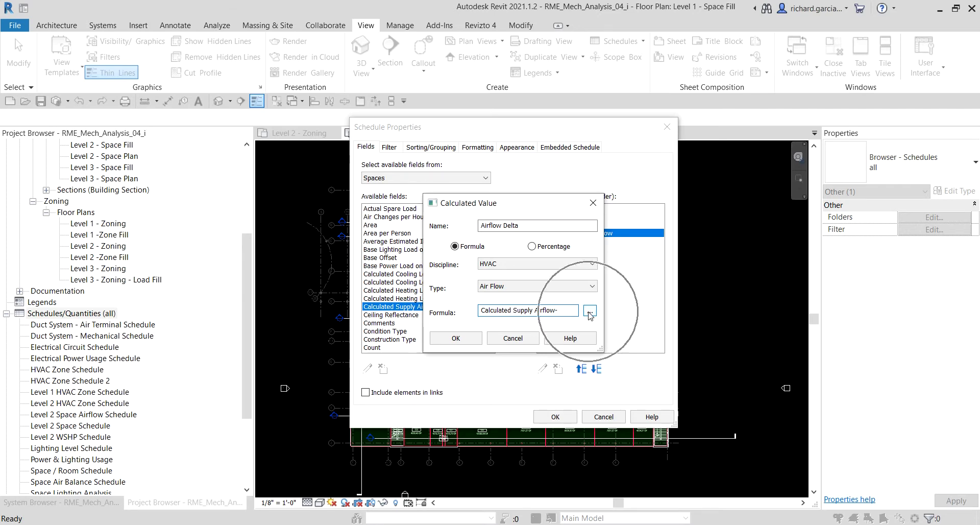
pyautogui.click(590, 313)
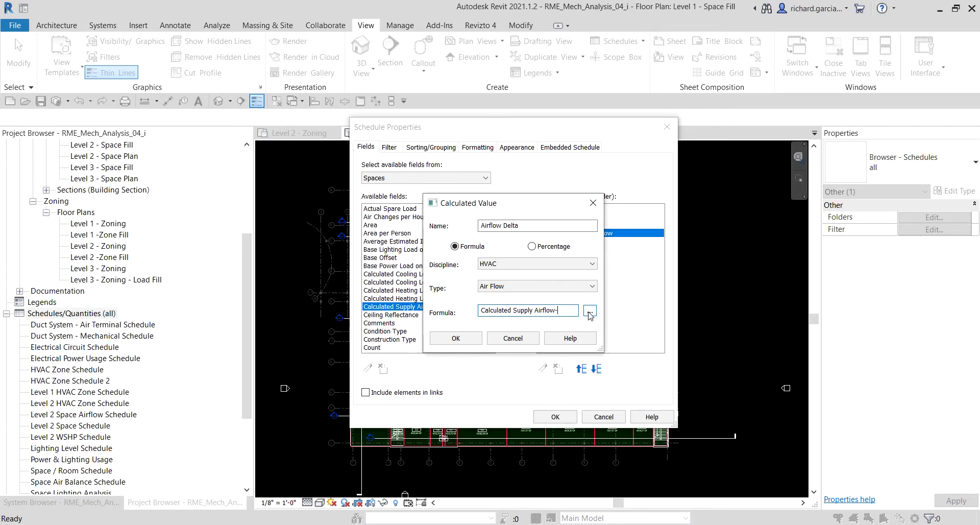
pyautogui.click(590, 313)
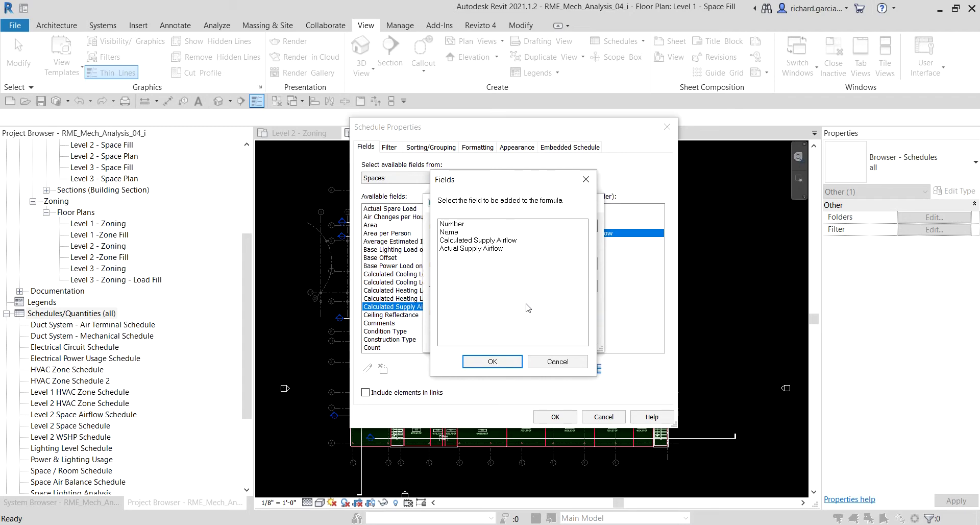
pyautogui.click(461, 249)
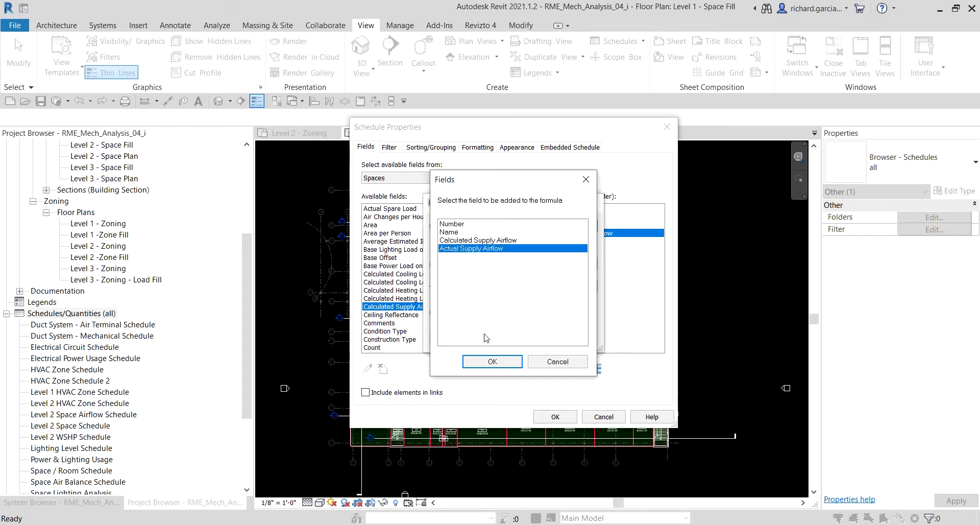
pyautogui.click(491, 362)
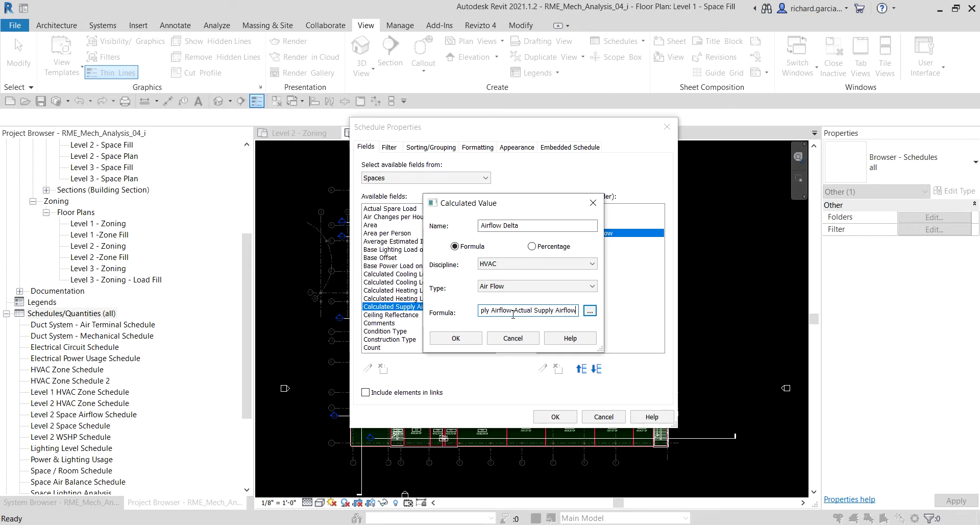
pyautogui.moveTo(514, 314); pyautogui.dragTo(534, 311)
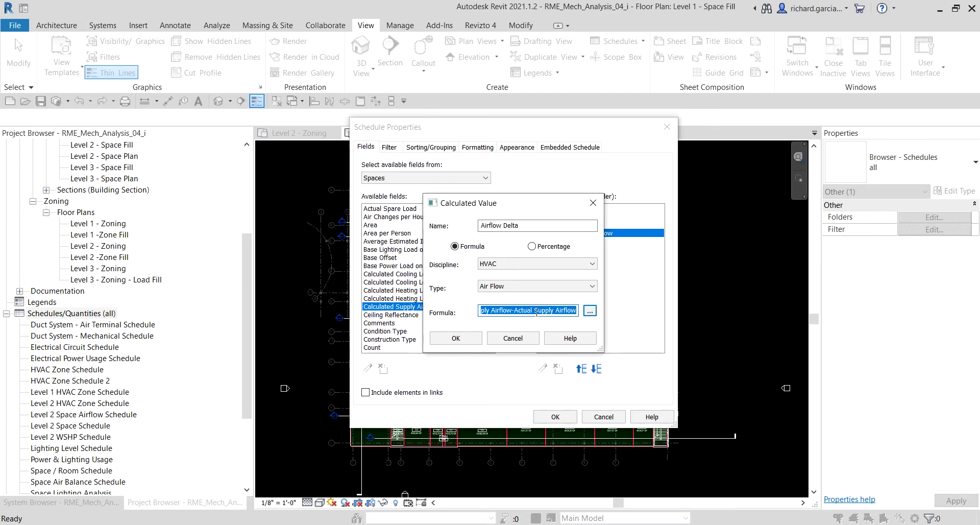
pyautogui.click(469, 338)
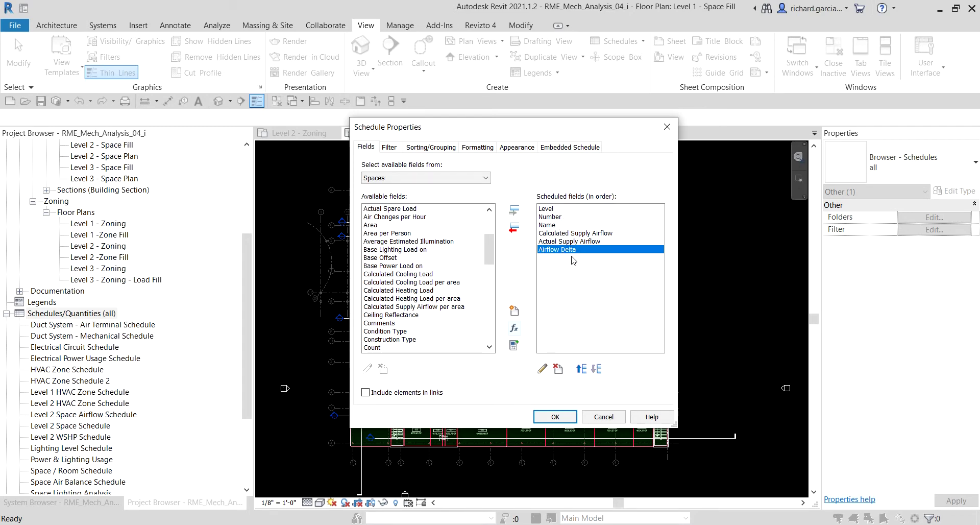
# Sort by Level ascending with blank lines between levels, then by Number ascending
pyautogui.click(424, 148)
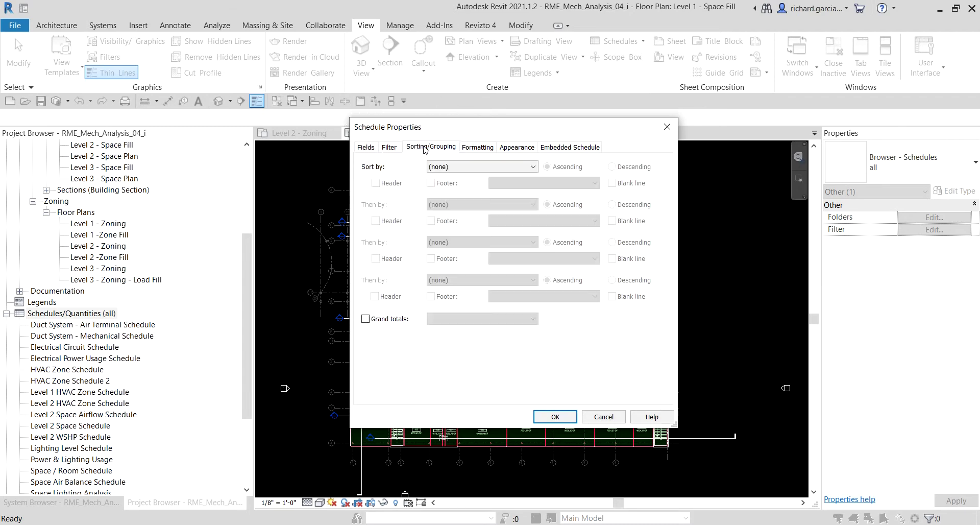
pyautogui.click(453, 169)
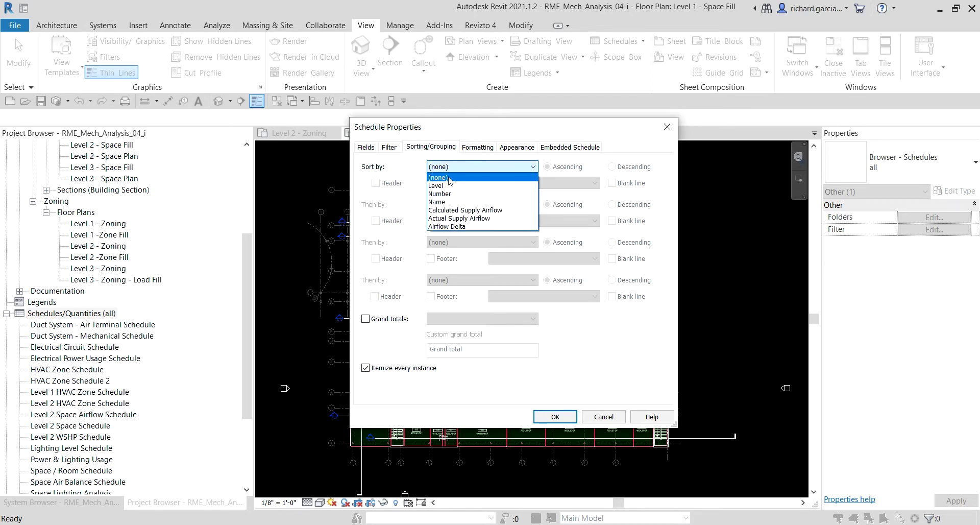
pyautogui.click(443, 186)
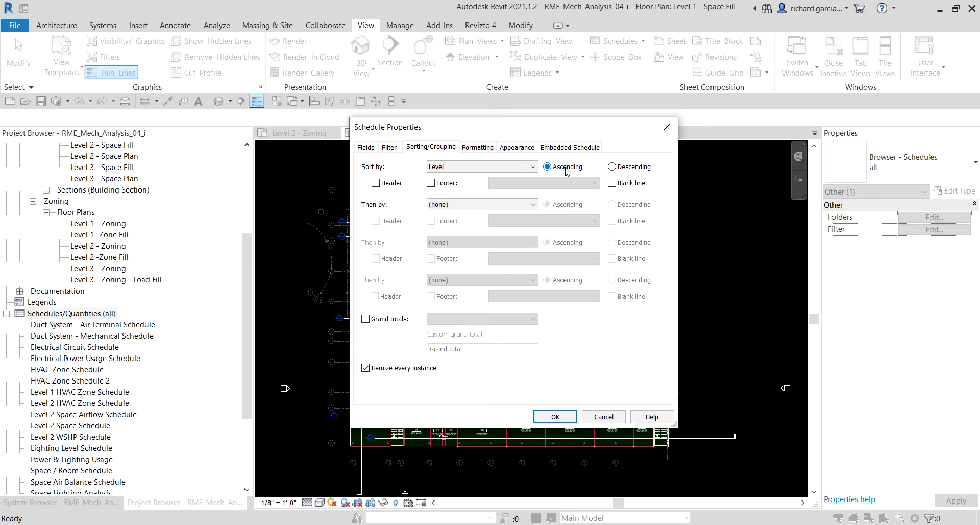
pyautogui.click(613, 183)
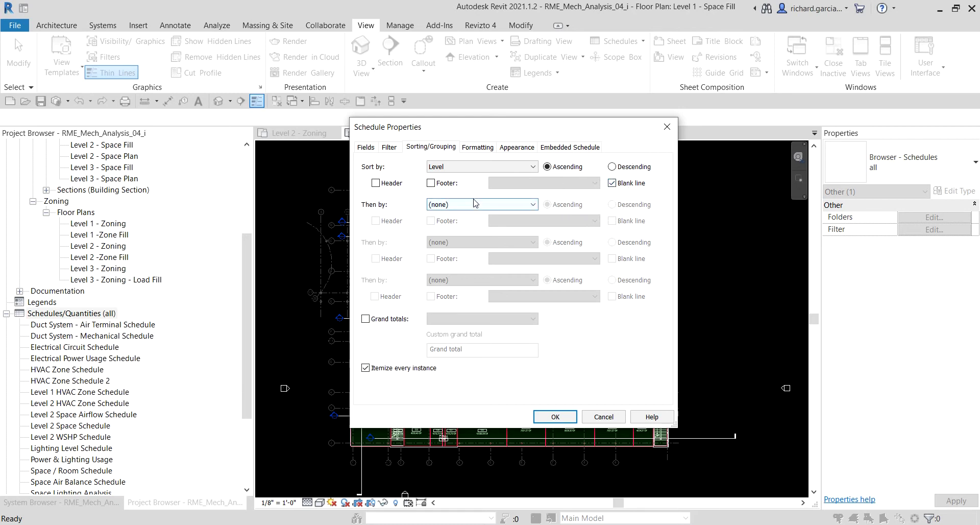
pyautogui.click(453, 206)
pyautogui.click(439, 169)
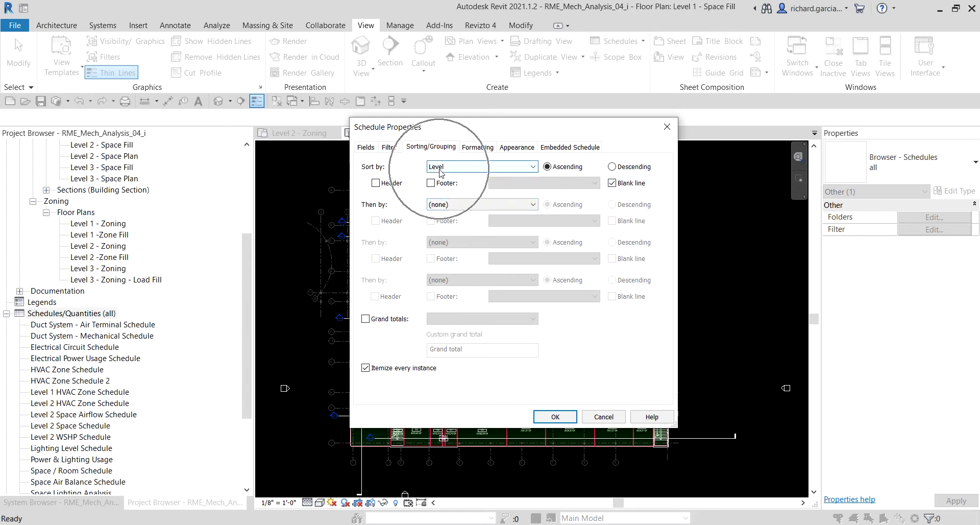
pyautogui.click(457, 205)
pyautogui.click(450, 233)
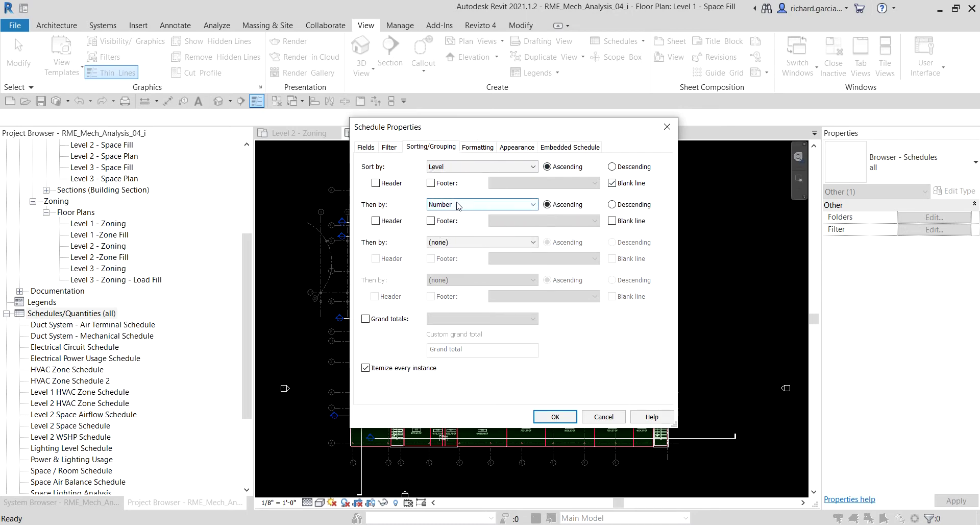
# Mark the Level field as hidden and select Airflow Delta for conditional formatting
pyautogui.click(478, 147)
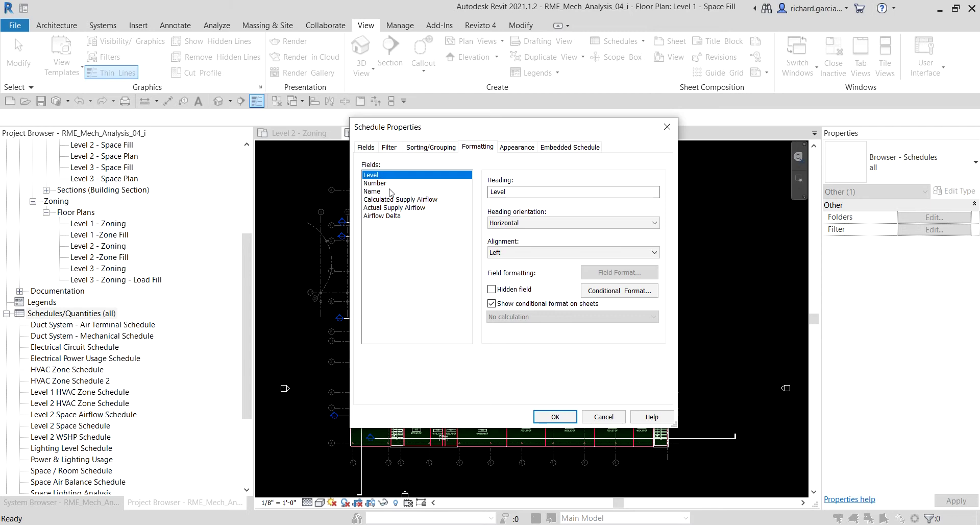
pyautogui.click(376, 176)
pyautogui.click(492, 289)
pyautogui.click(492, 289)
pyautogui.click(492, 289)
pyautogui.click(492, 290)
pyautogui.click(388, 216)
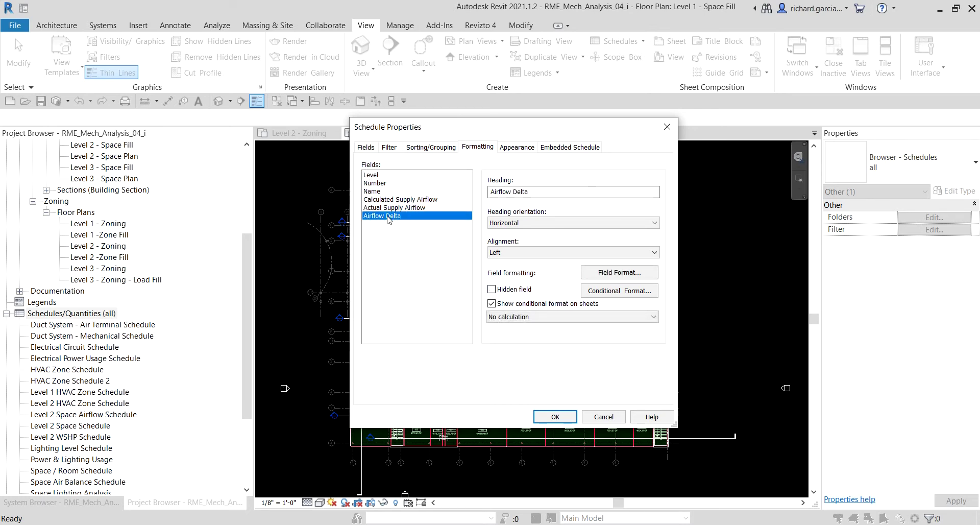
pyautogui.click(628, 295)
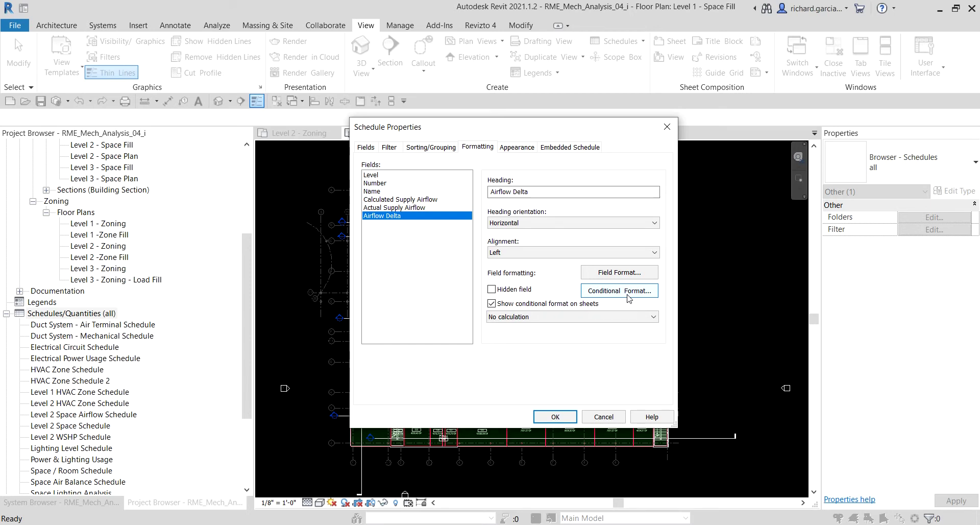
# Set the Airflow Delta condition to Not Between -25 CFM and 25 CFM
pyautogui.click(628, 297)
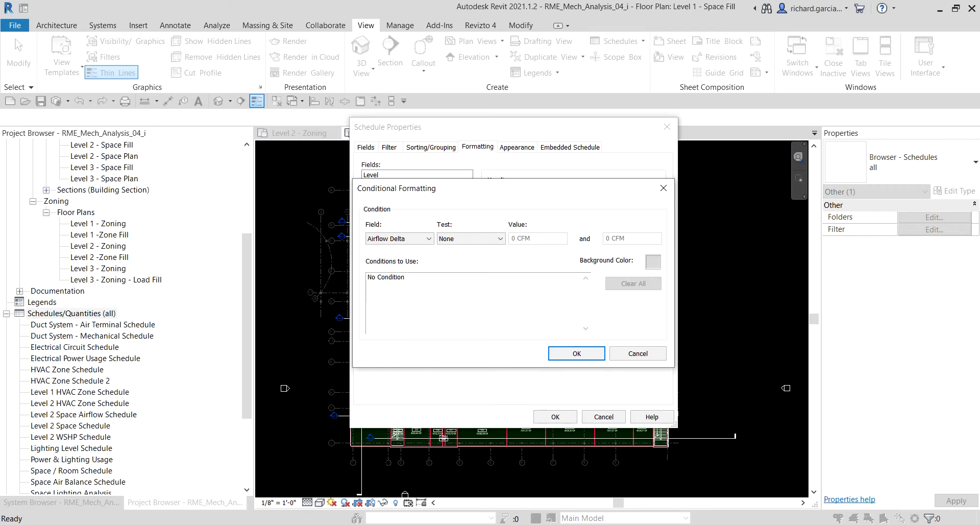
pyautogui.click(465, 240)
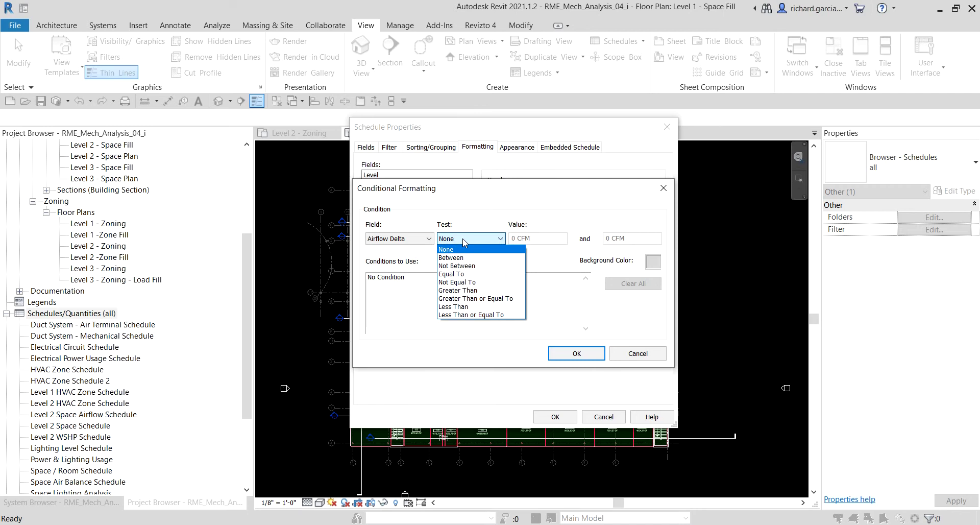
pyautogui.click(459, 266)
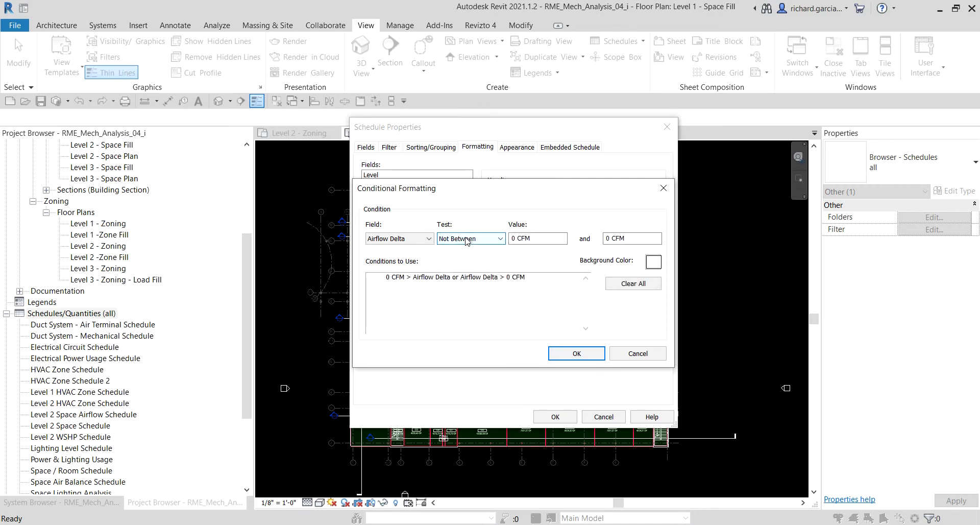
pyautogui.click(548, 240)
pyautogui.moveTo(548, 239); pyautogui.dragTo(511, 239)
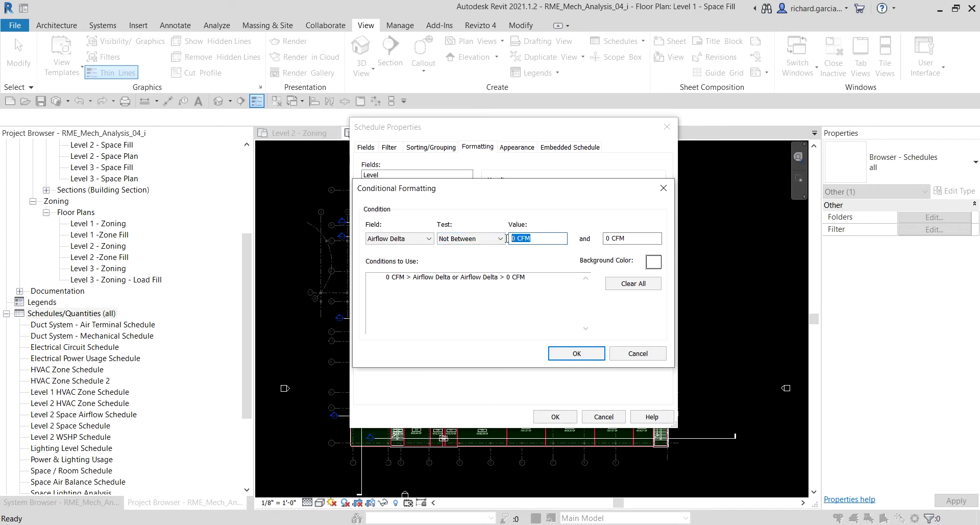
pyautogui.write('-25')
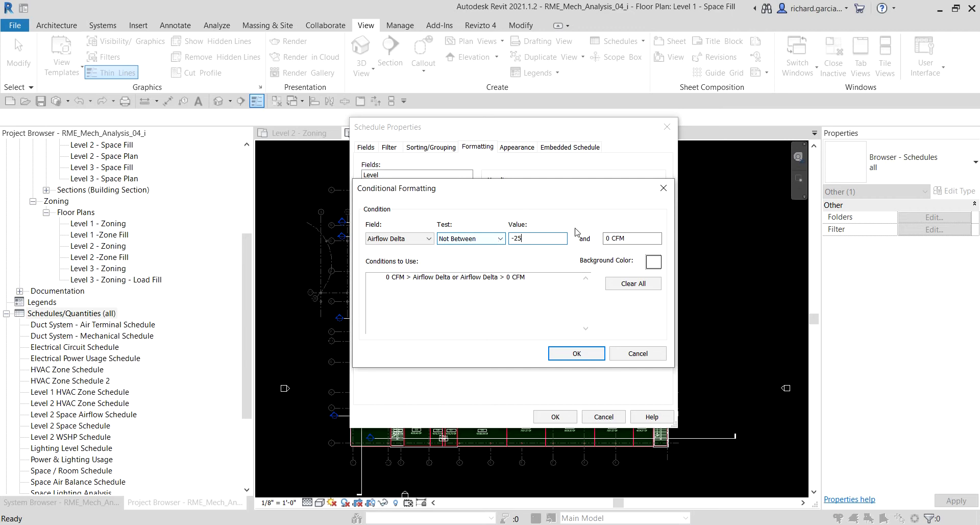
pyautogui.click(652, 239)
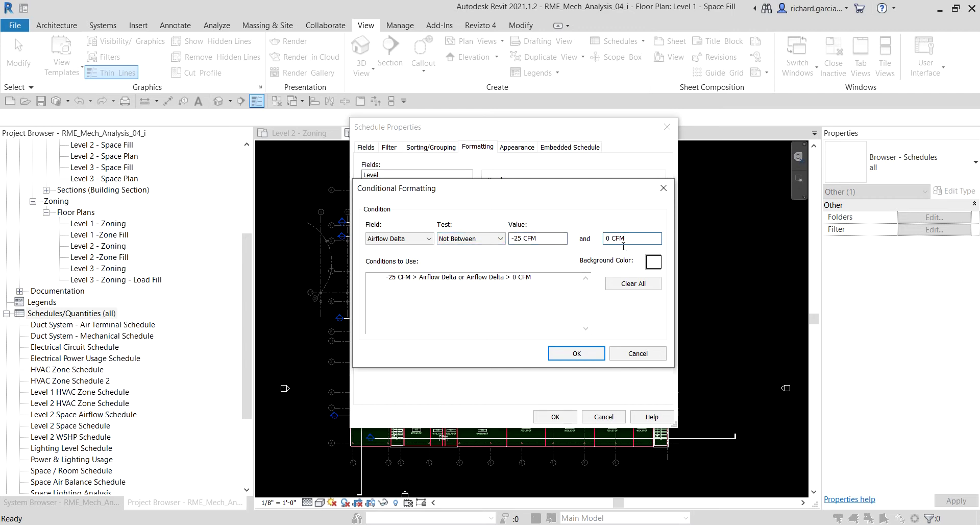
pyautogui.moveTo(611, 239); pyautogui.dragTo(607, 238)
pyautogui.write('25')
# Give matching cells a red background color and confirm the conditional format
pyautogui.click(655, 263)
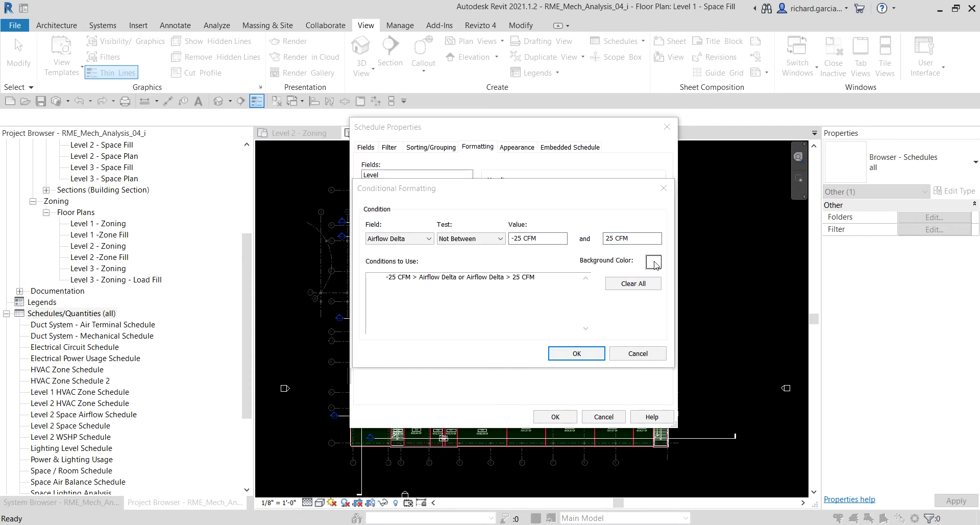
pyautogui.click(404, 289)
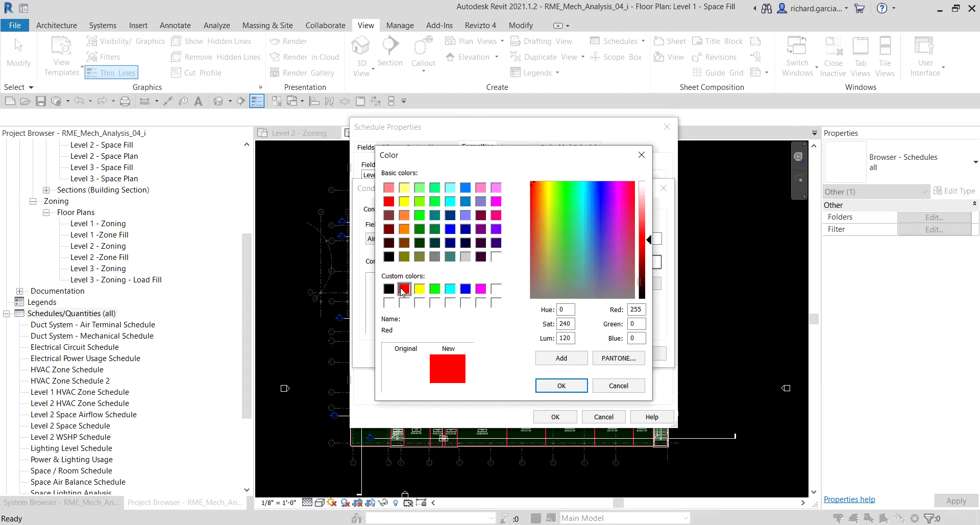
pyautogui.click(570, 387)
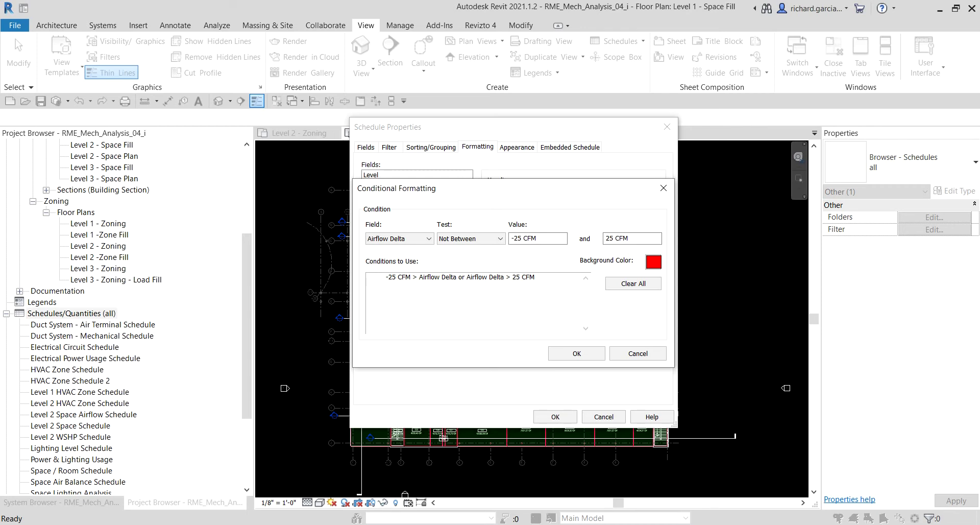
pyautogui.click(566, 360)
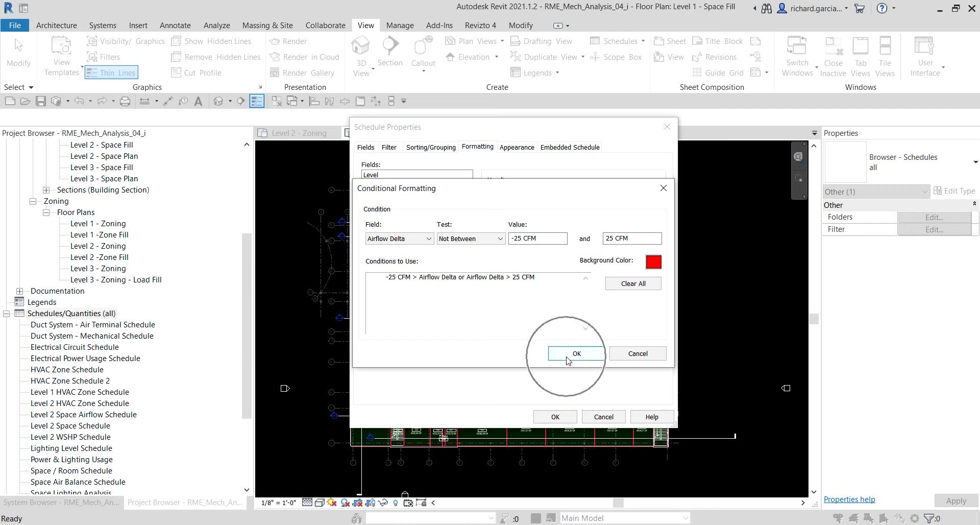
# Apply the schedule properties and review the red-shaded out-of-range Airflow Delta cells
pyautogui.click(558, 417)
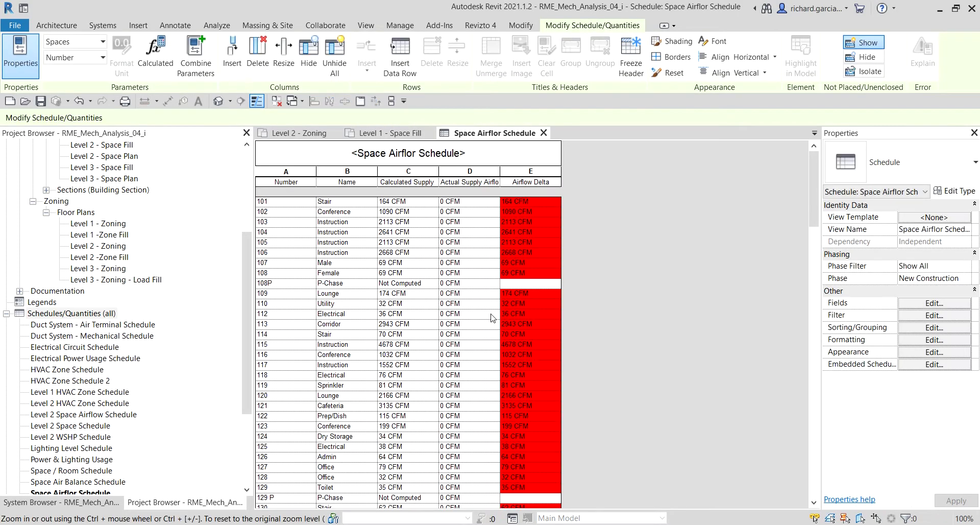
pyautogui.scroll(-6, 373, 246)
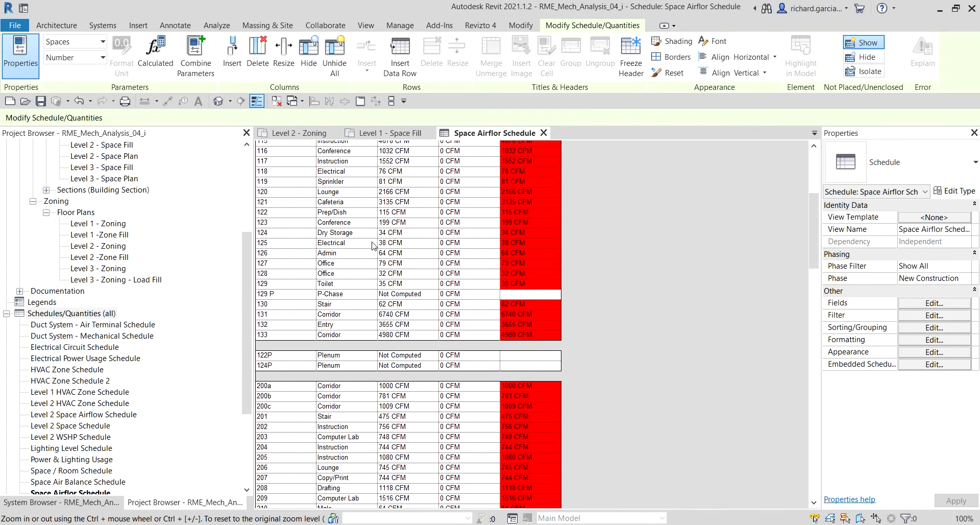
pyautogui.scroll(7, 372, 246)
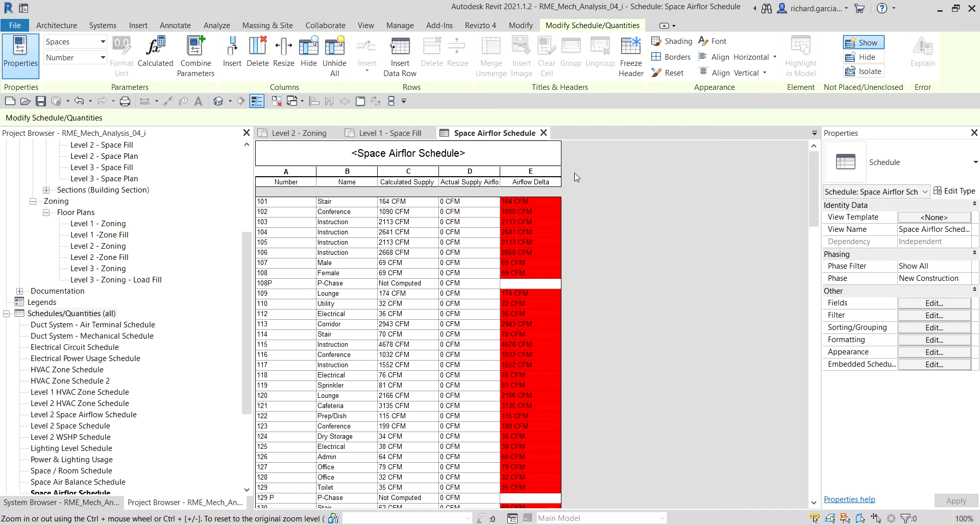
pyautogui.click(929, 330)
pyautogui.click(934, 340)
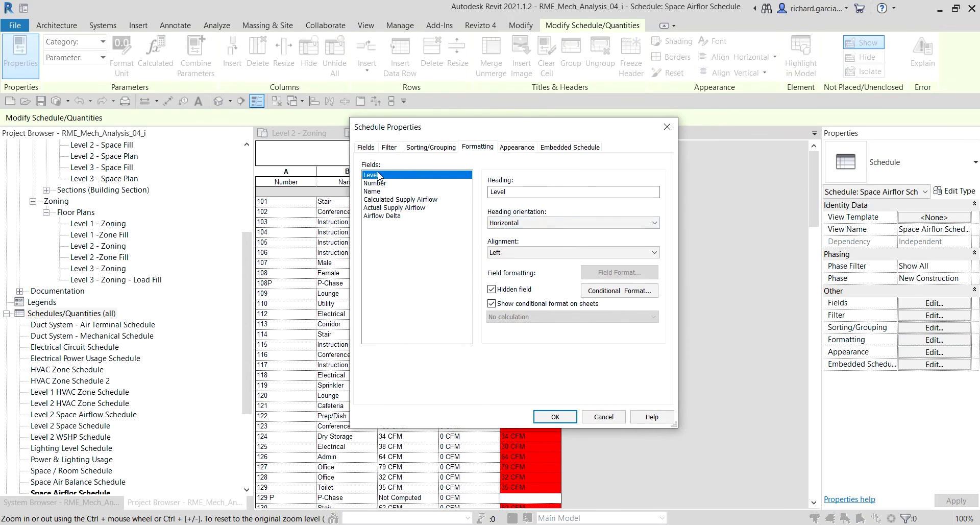
pyautogui.click(379, 176)
pyautogui.click(498, 295)
pyautogui.click(437, 149)
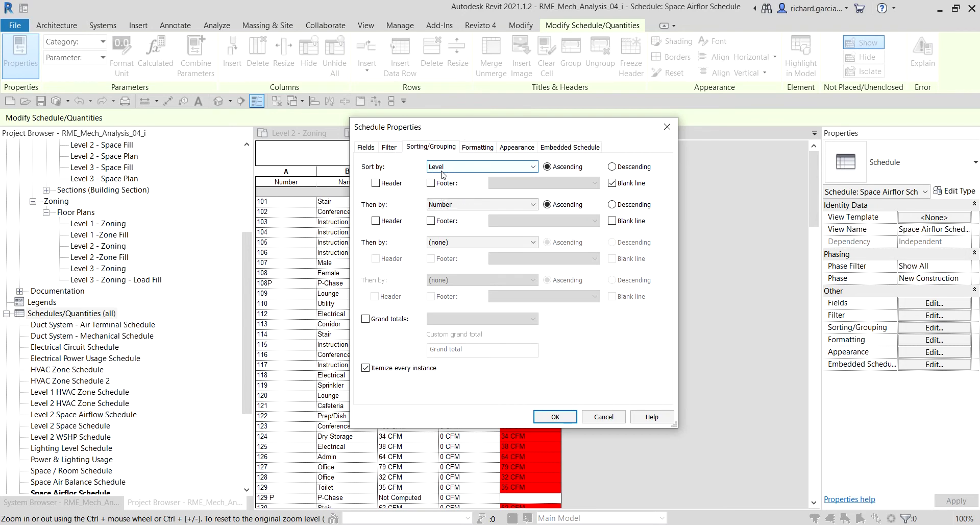
pyautogui.click(442, 174)
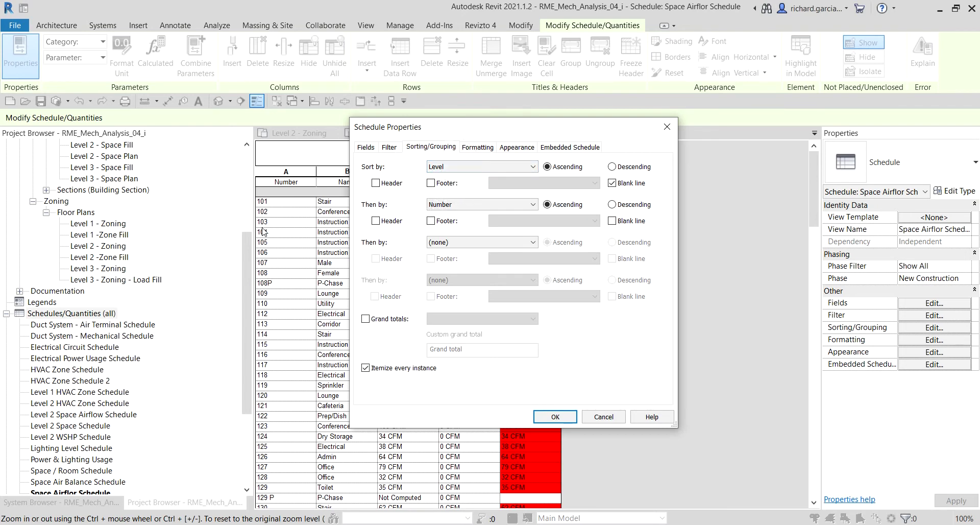
pyautogui.click(604, 416)
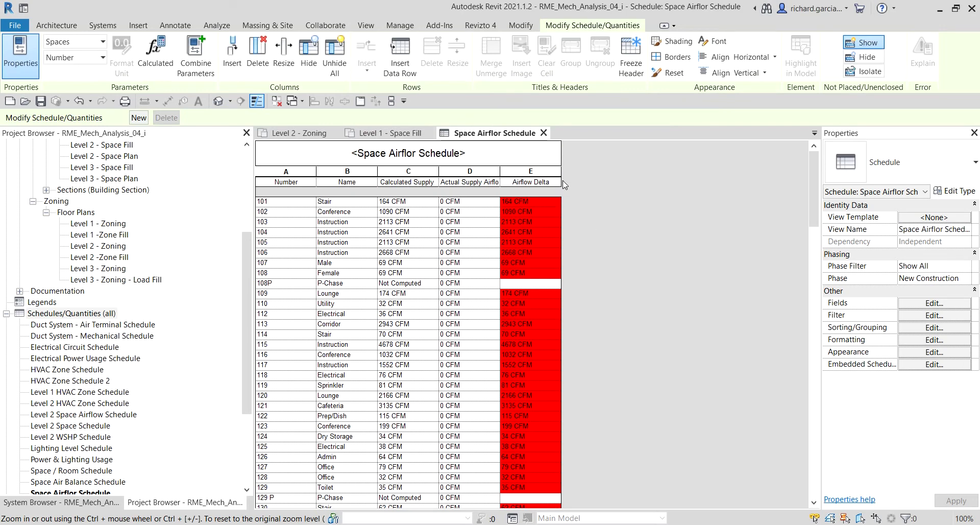
pyautogui.click(922, 341)
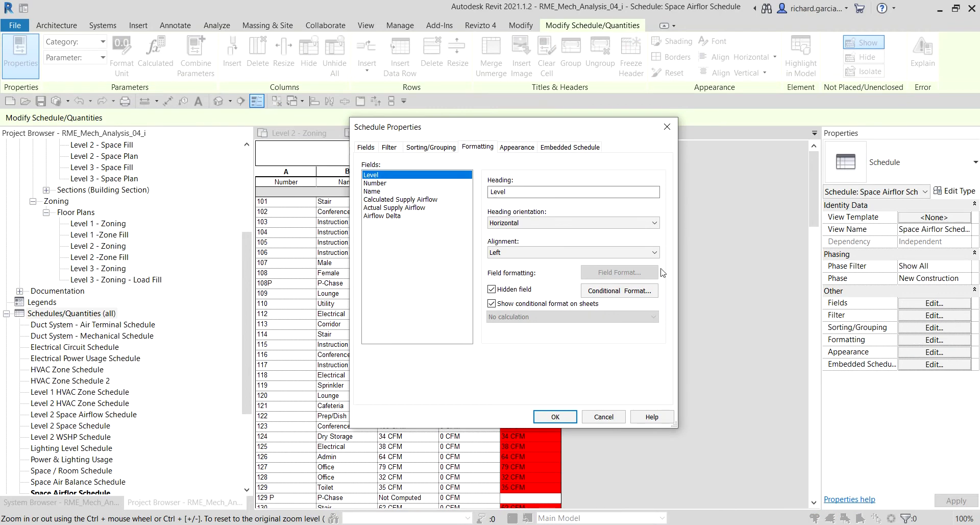
pyautogui.click(493, 291)
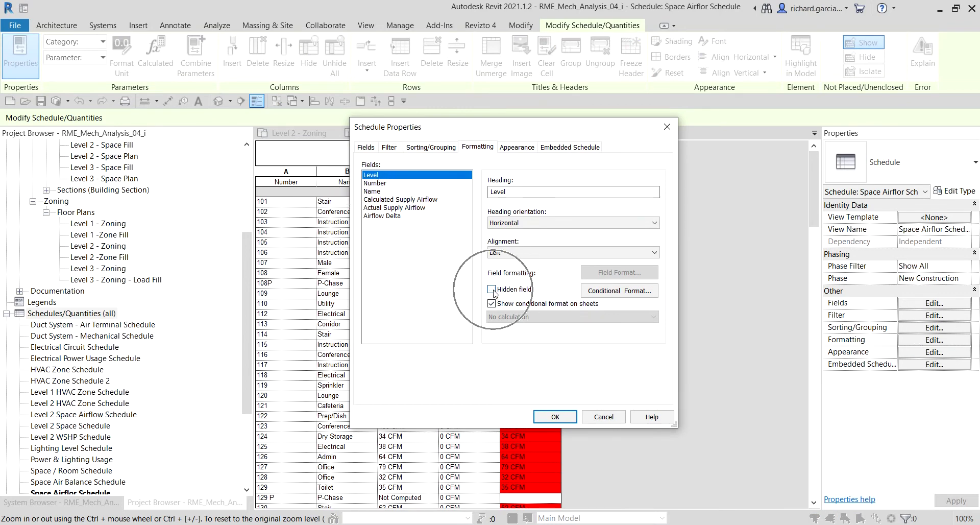
pyautogui.click(543, 416)
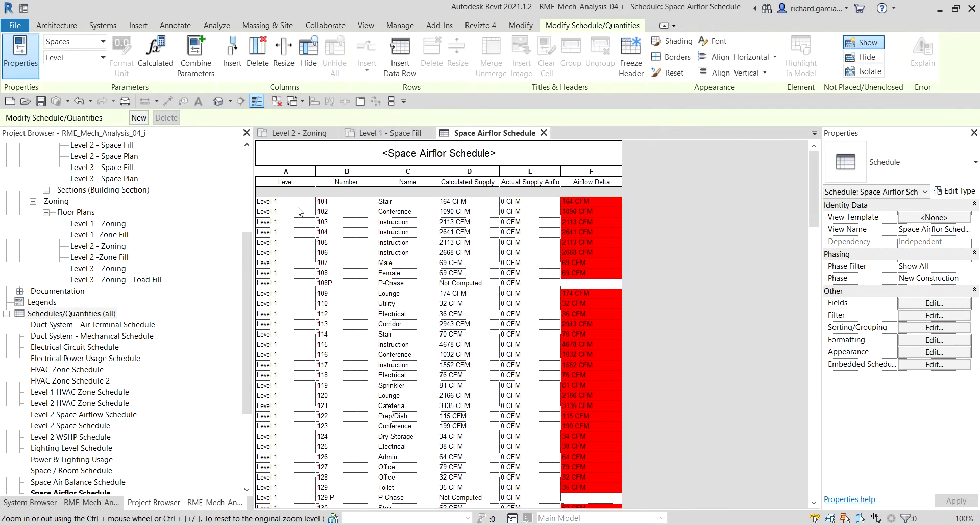
pyautogui.scroll(-10, 286, 240)
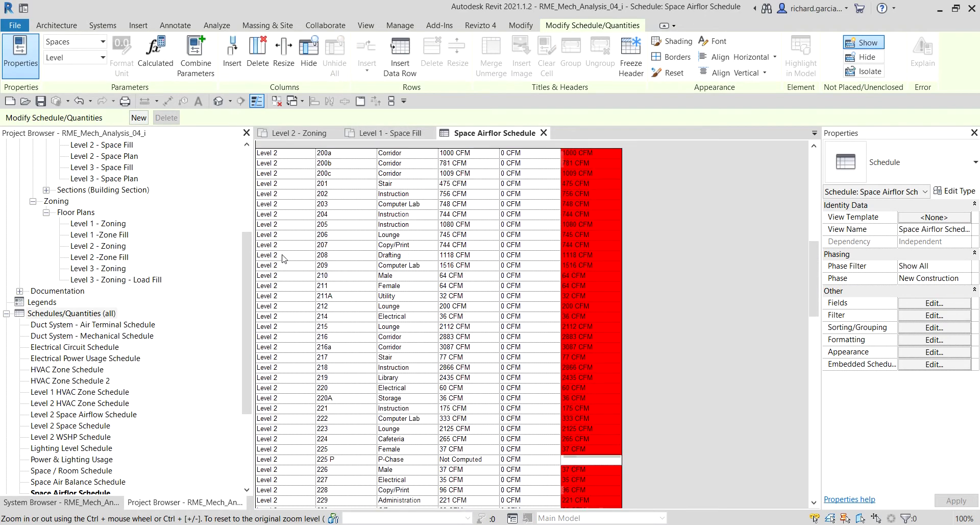
pyautogui.scroll(-15, 284, 255)
pyautogui.scroll(8, 285, 248)
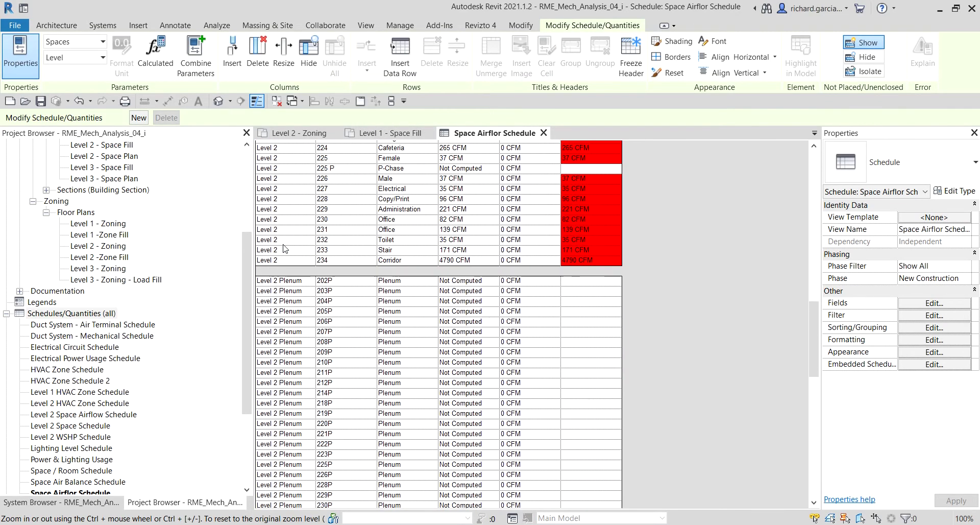
pyautogui.scroll(12, 284, 248)
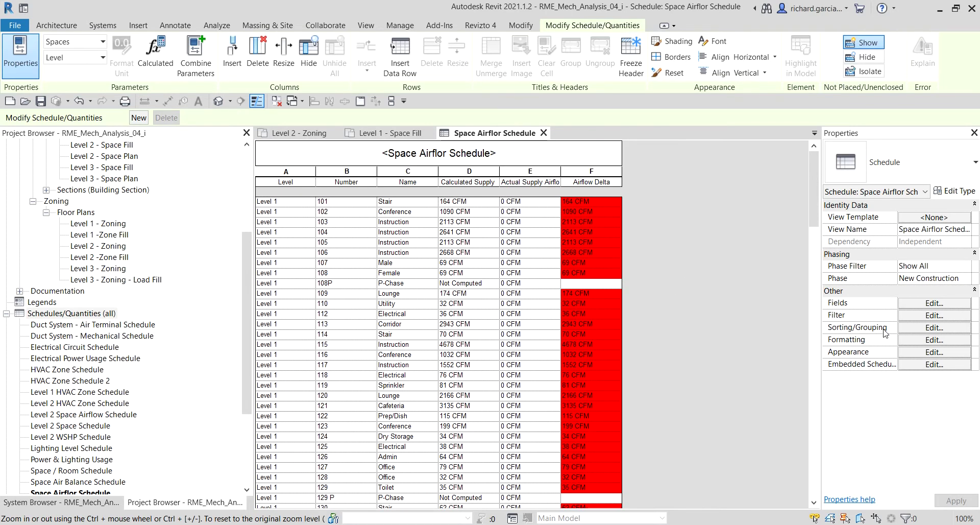
pyautogui.click(925, 340)
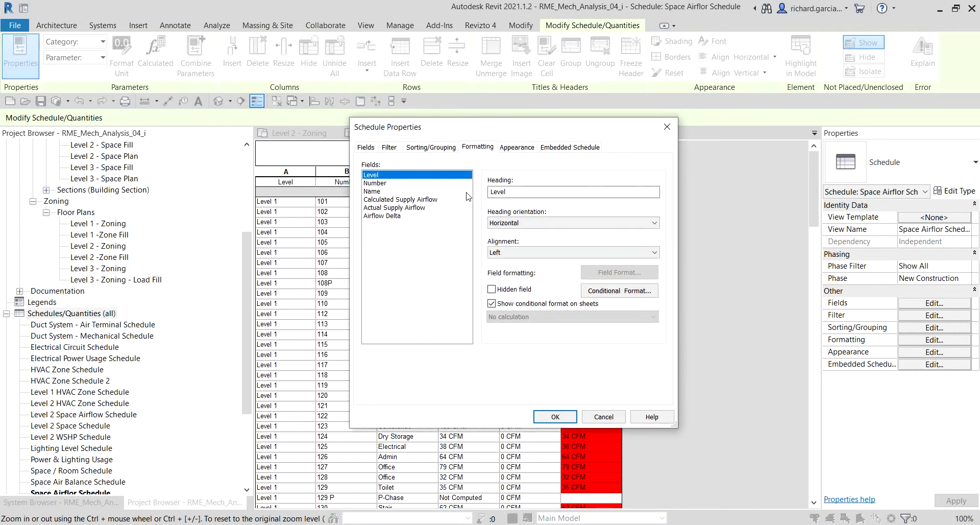
pyautogui.click(491, 290)
pyautogui.click(491, 289)
pyautogui.click(555, 416)
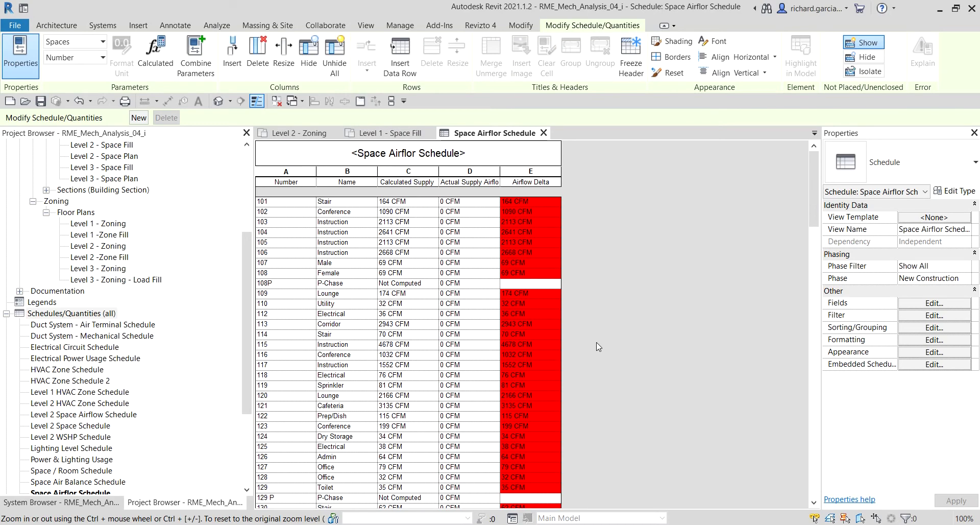
pyautogui.scroll(-20, 524, 360)
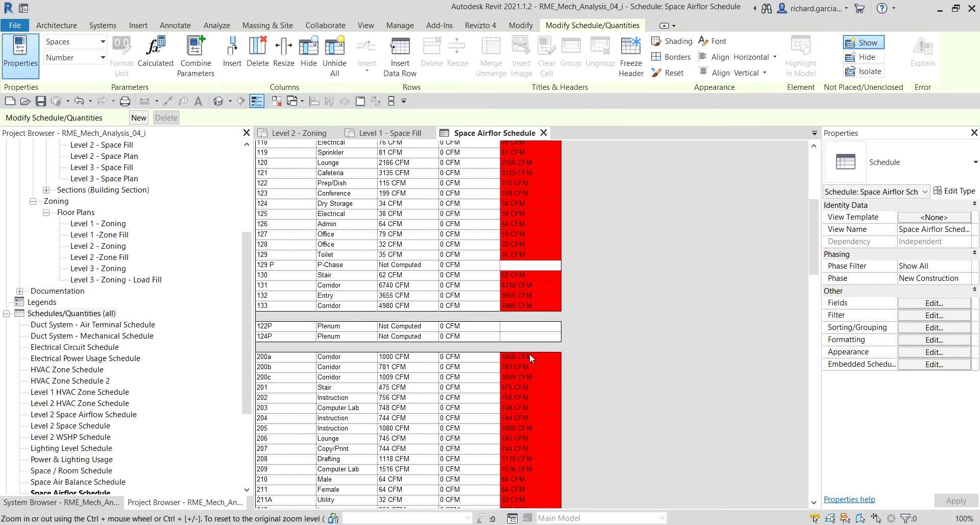
pyautogui.scroll(20, 533, 331)
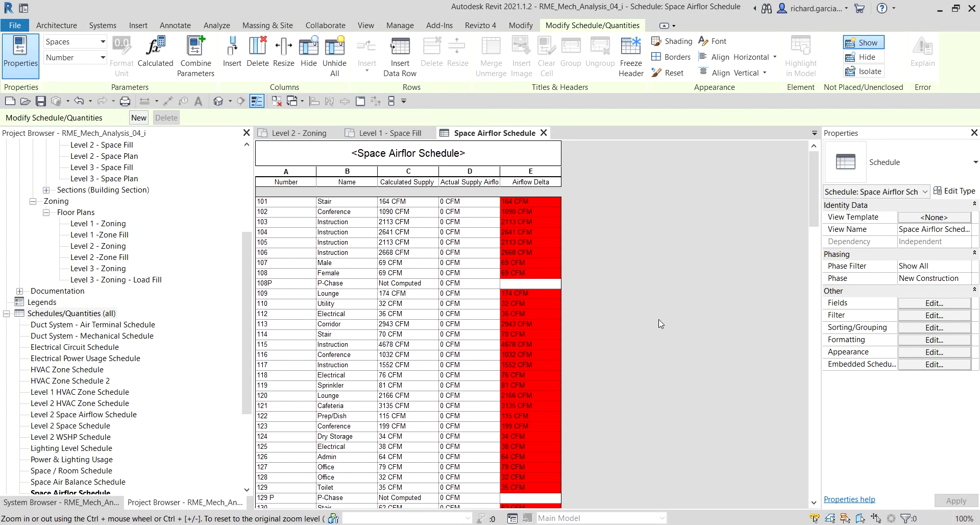
pyautogui.scroll(-15, 660, 320)
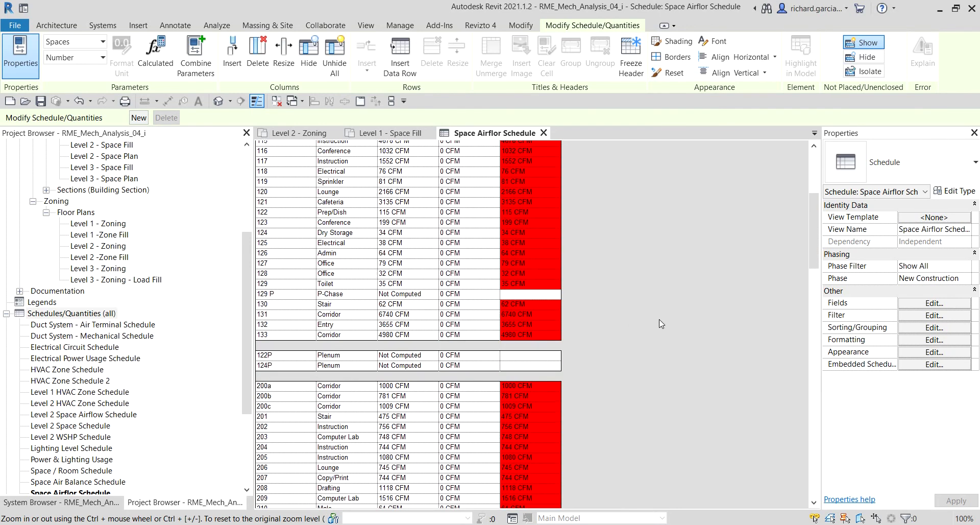
pyautogui.scroll(-7, 660, 319)
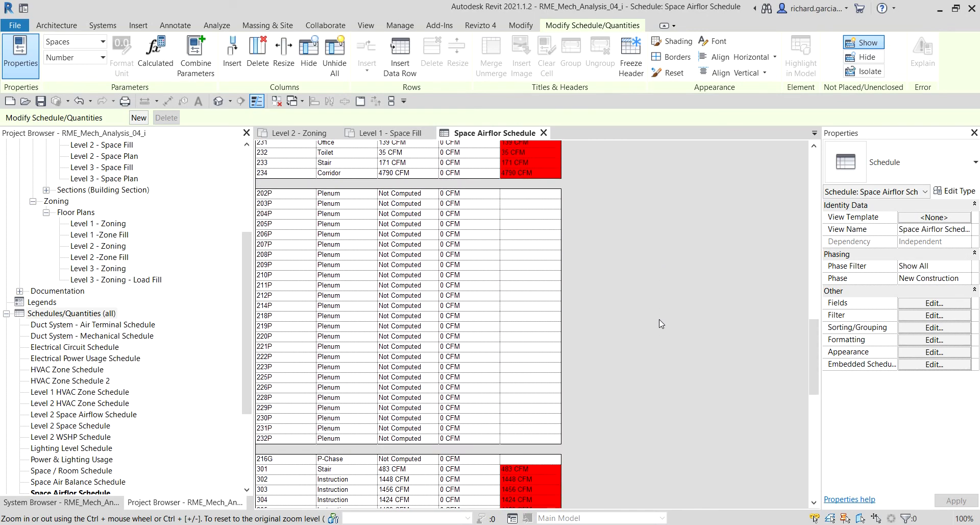
pyautogui.scroll(20, 660, 320)
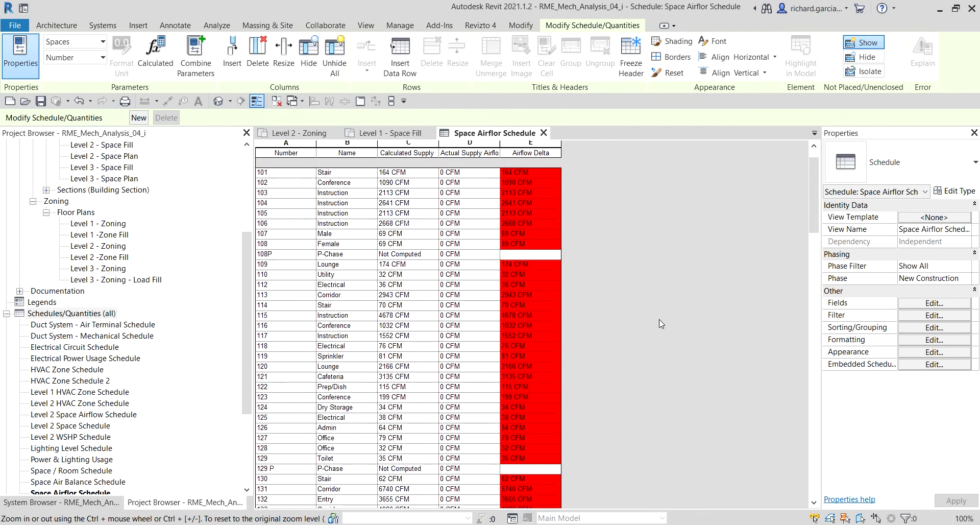
pyautogui.scroll(1, 660, 320)
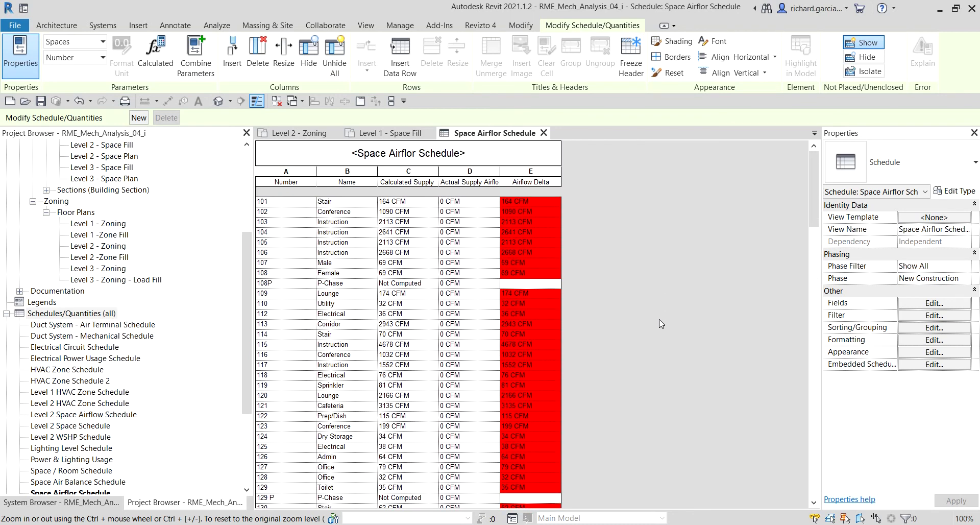